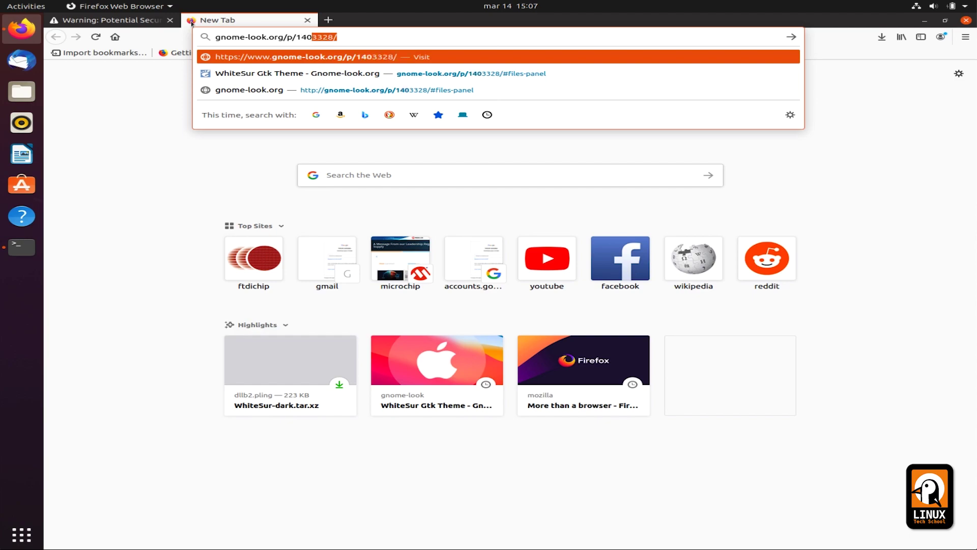
- Open the WhiteSur icon theme's files page at gnome-look.org/p/1405756/#files-panel
{"action": "type", "text": "575"}
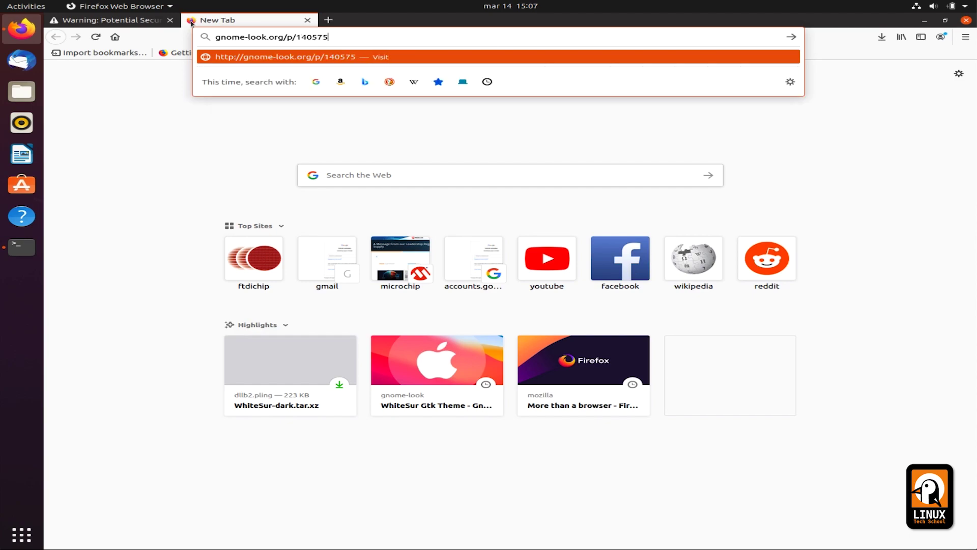
{"action": "type", "text": "6/#files-panel"}
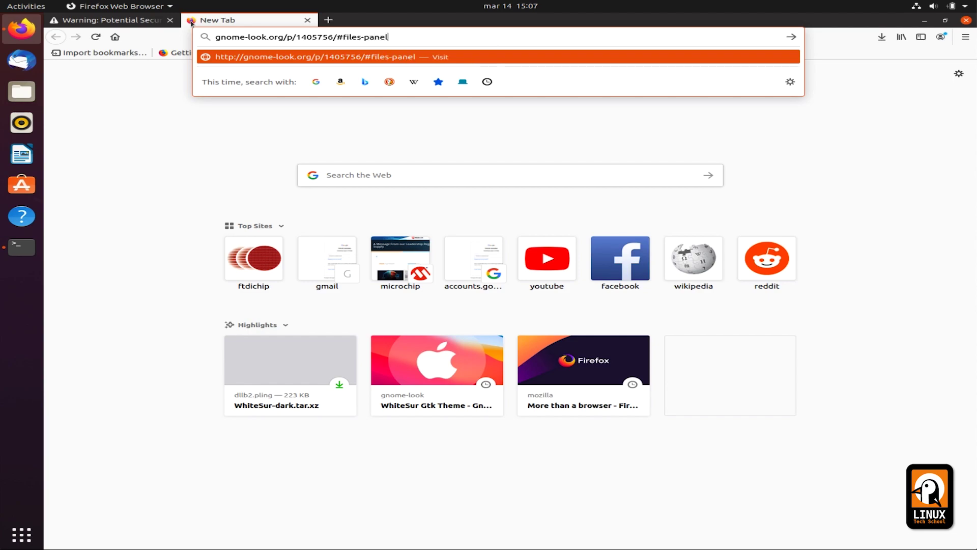
{"action": "key", "text": "Return"}
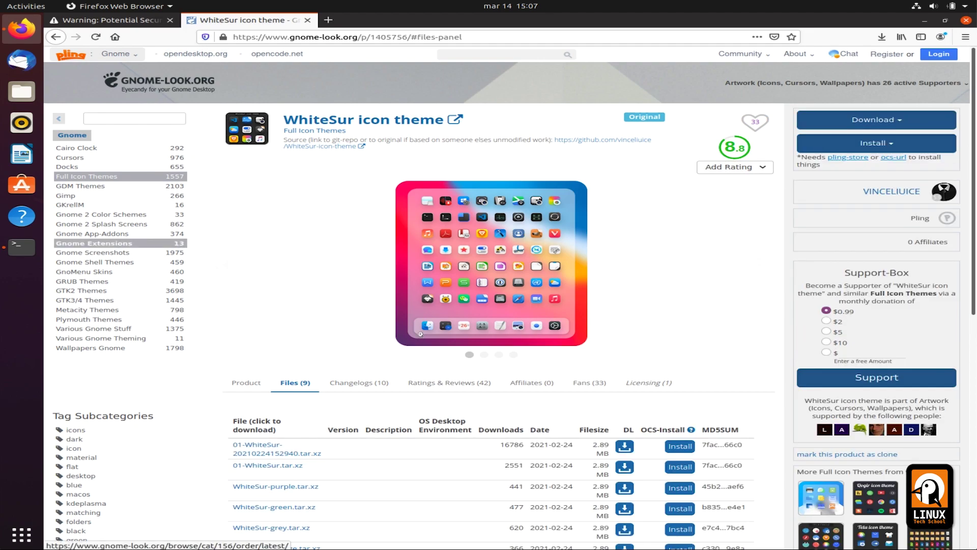
- Download the icon theme archive 01-WhiteSur-20210224152940.tar.xz and save the file
{"action": "scroll", "coordinate": [486, 425], "scroll_direction": "down", "scroll_amount": 2}
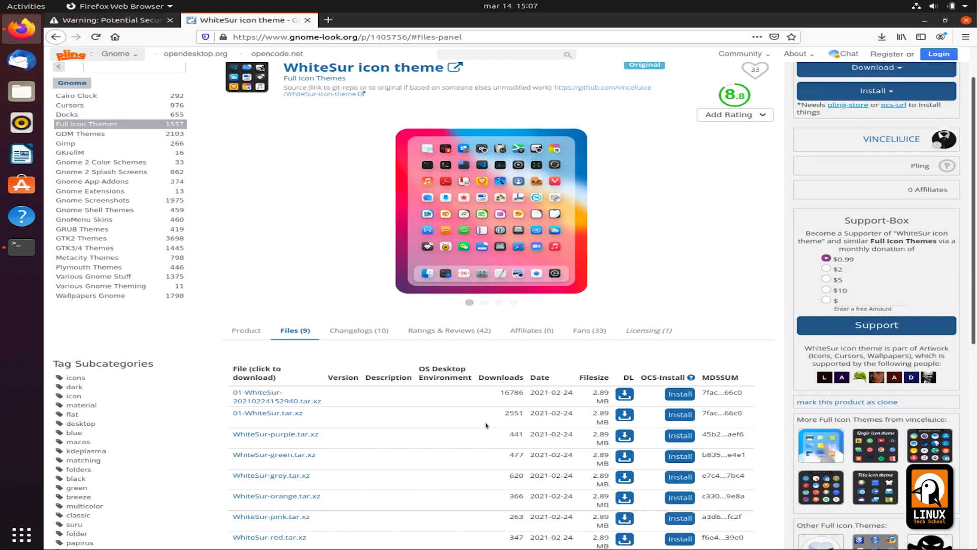
{"action": "left_click", "coordinate": [625, 395]}
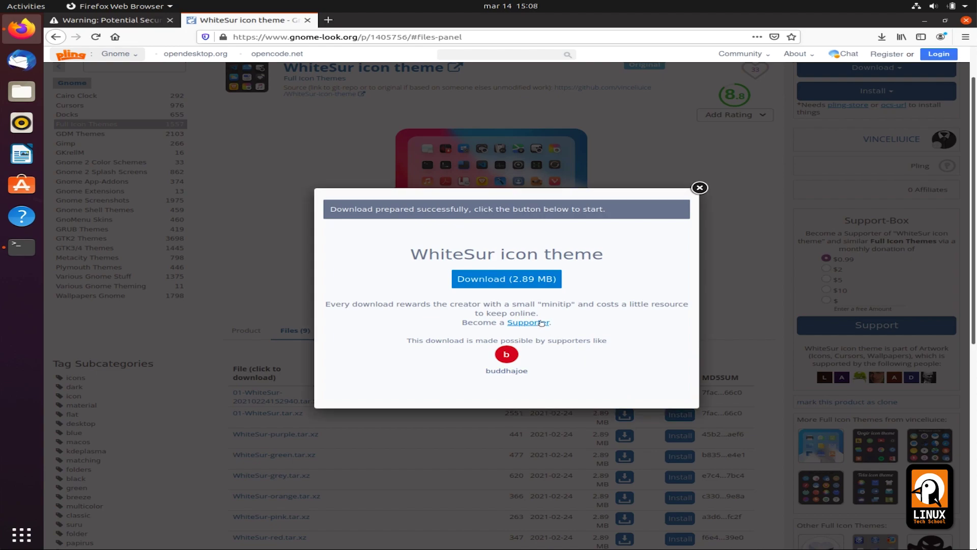
{"action": "left_click", "coordinate": [513, 280]}
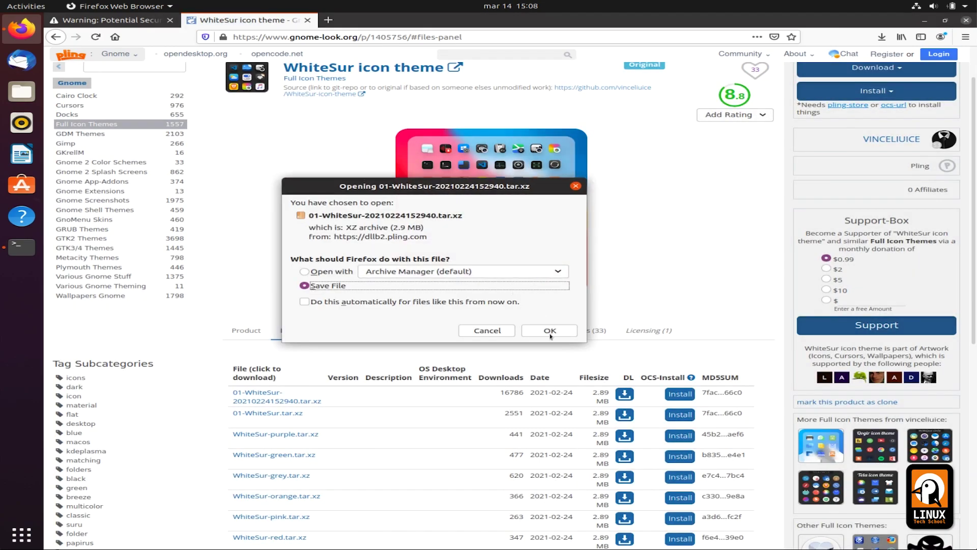
{"action": "left_click", "coordinate": [550, 331]}
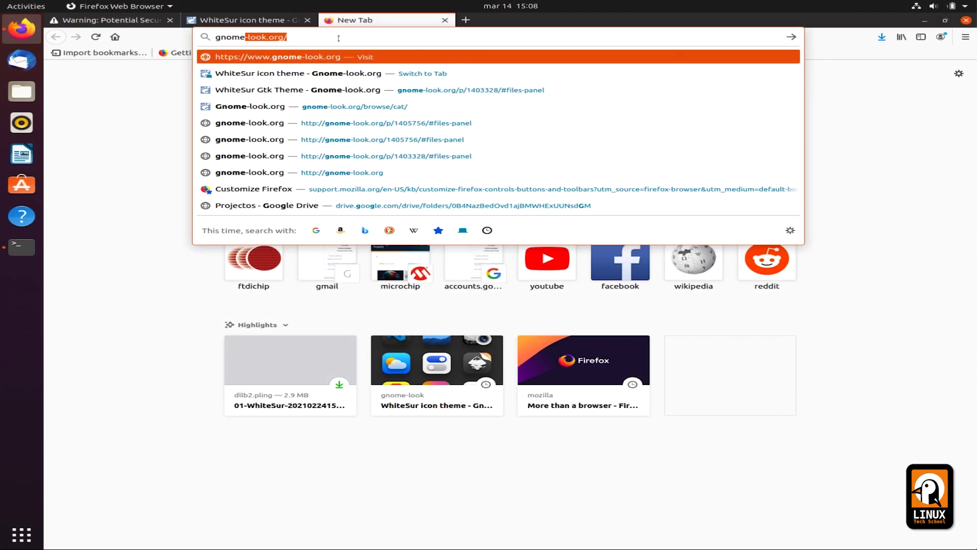
- Open the WhiteSur Wallpaper files page at gnome-look.org/p/1398833/#files-panel in the new tab
{"action": "type", "text": "look.org/p/"}
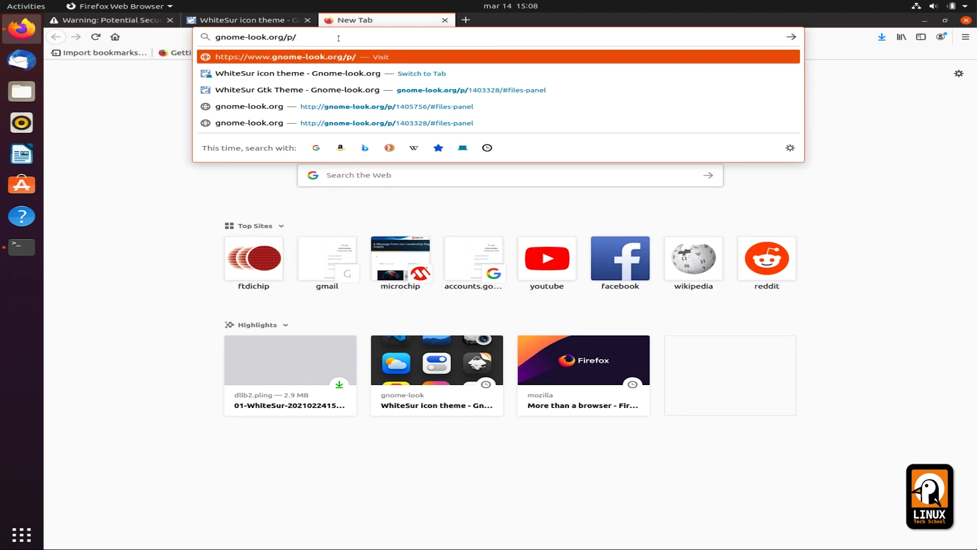
{"action": "type", "text": "1398833/#files-"}
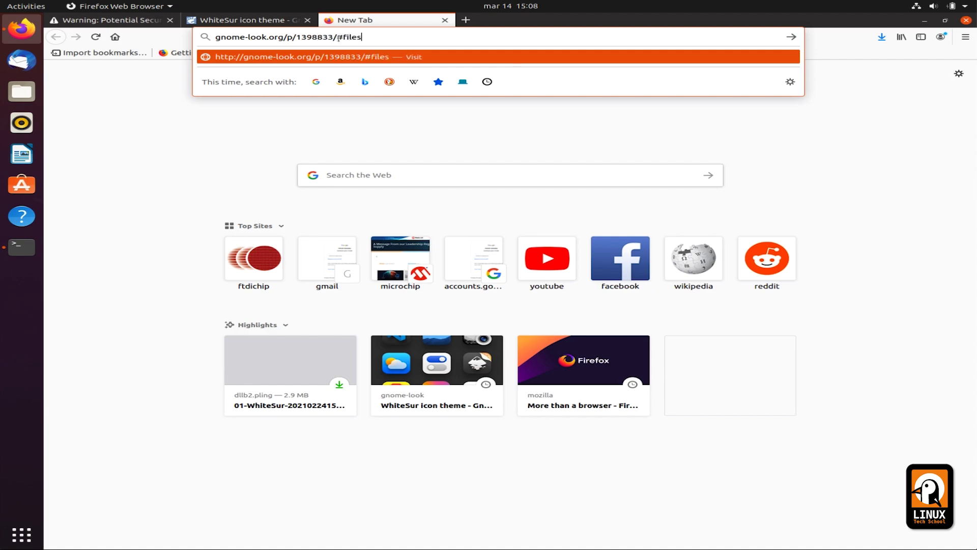
{"action": "type", "text": "pain"}
{"action": "key", "text": "BackSpace"}
{"action": "key", "text": "BackSpace"}
{"action": "type", "text": "nel"}
{"action": "key", "text": "Return"}
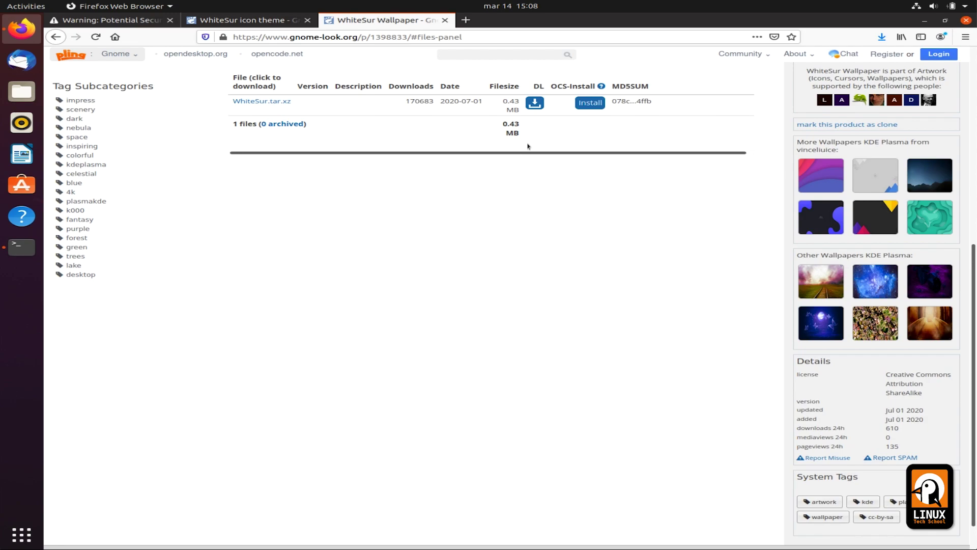
- Download the wallpaper archive WhiteSur.tar.xz and save the file
{"action": "left_click", "coordinate": [535, 104]}
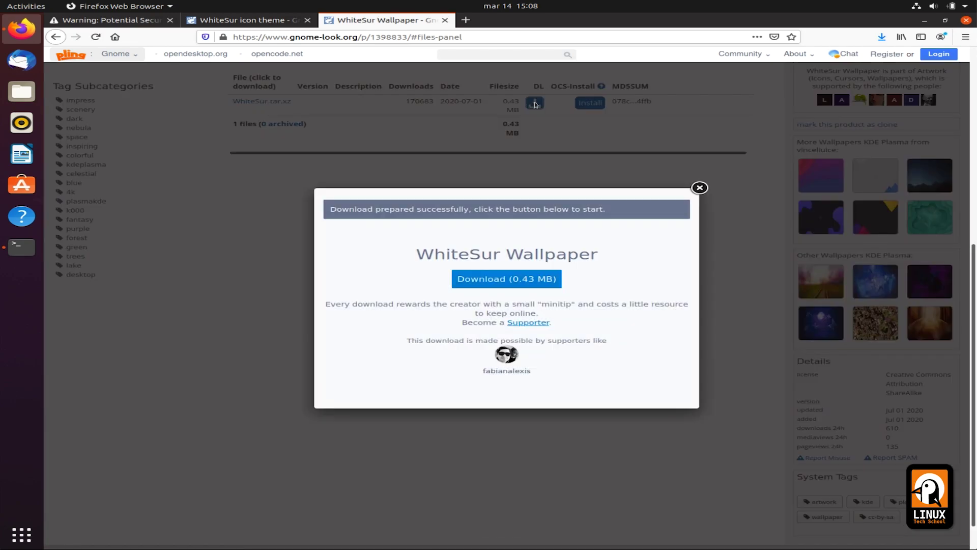
{"action": "left_click", "coordinate": [518, 283]}
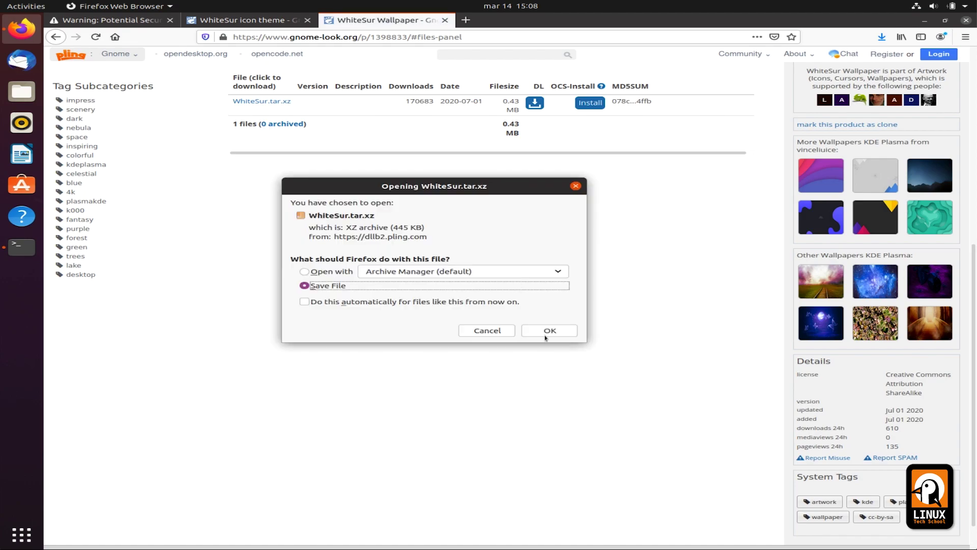
{"action": "left_click", "coordinate": [545, 331]}
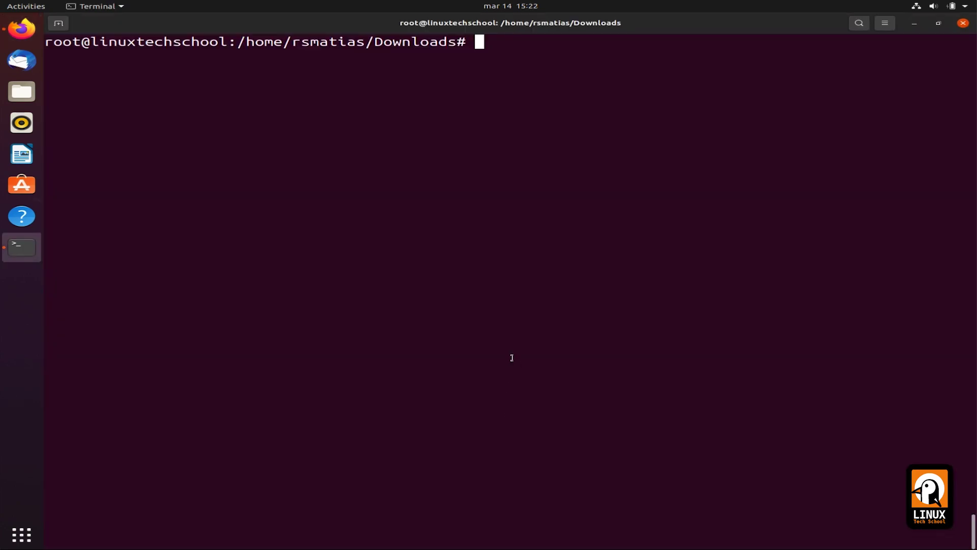
- Extract WhiteSur-dark.tar.xz with tar -xf in the Downloads folder and list the folder's contents in long format
{"action": "type", "text": "tar -xf W"}
{"action": "key", "text": "Tab"}
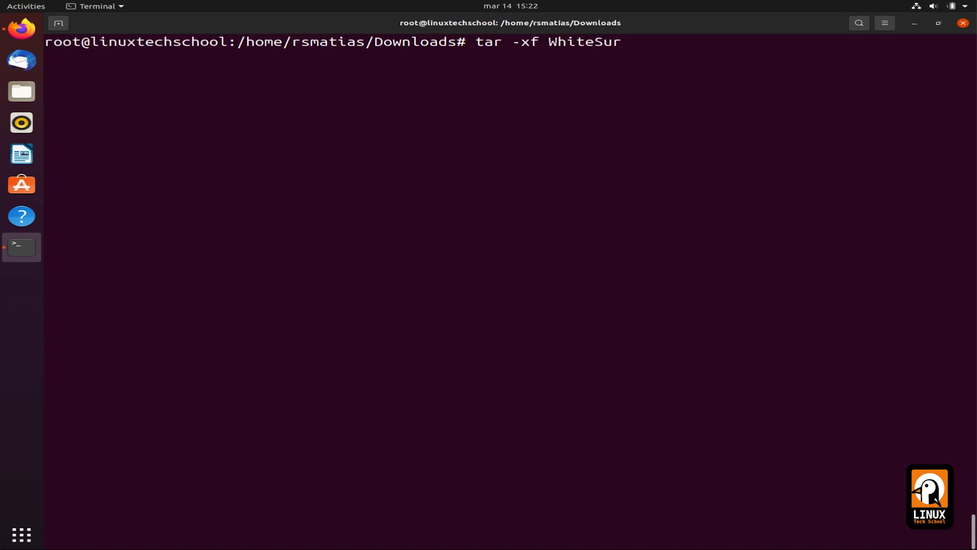
{"action": "type", "text": "-d"}
{"action": "key", "text": "Tab"}
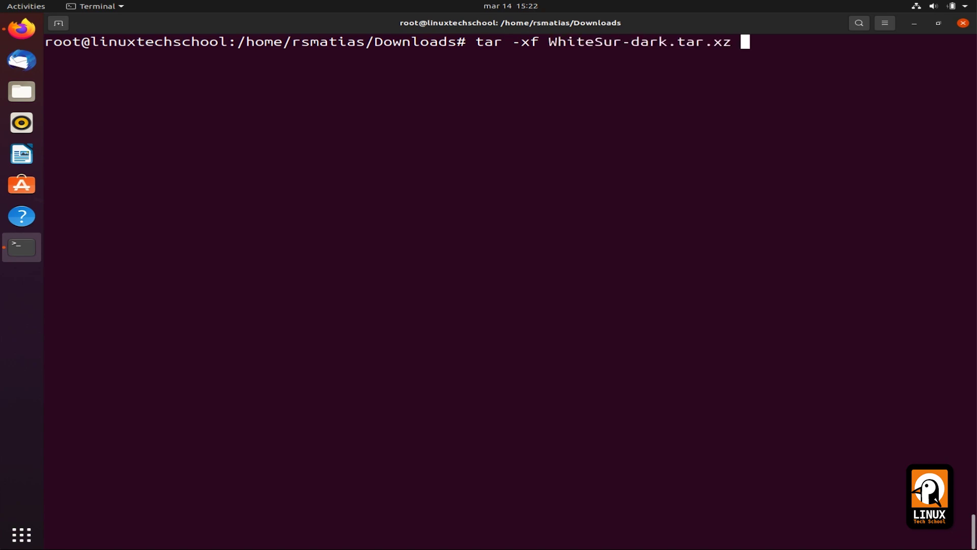
{"action": "key", "text": "Return"}
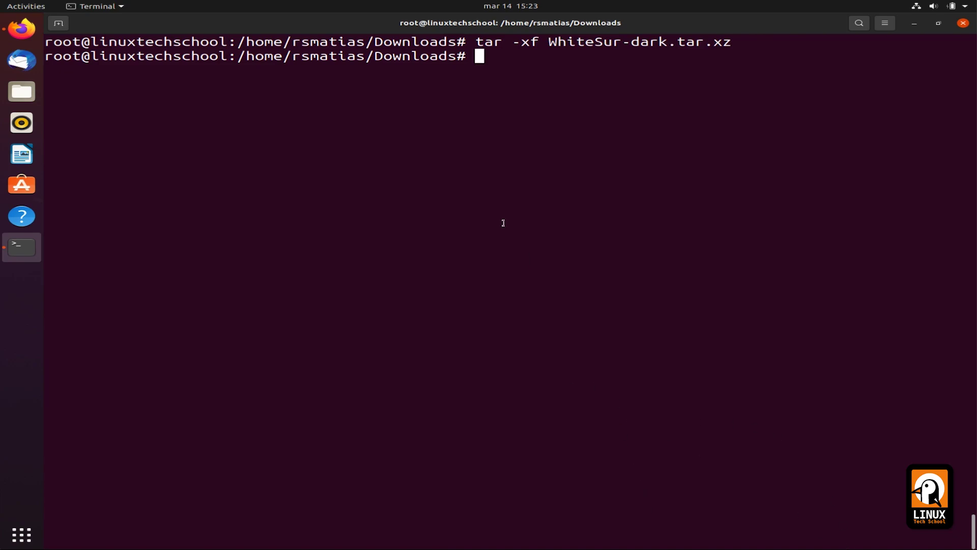
{"action": "type", "text": "ls -l"}
{"action": "key", "text": "Return"}
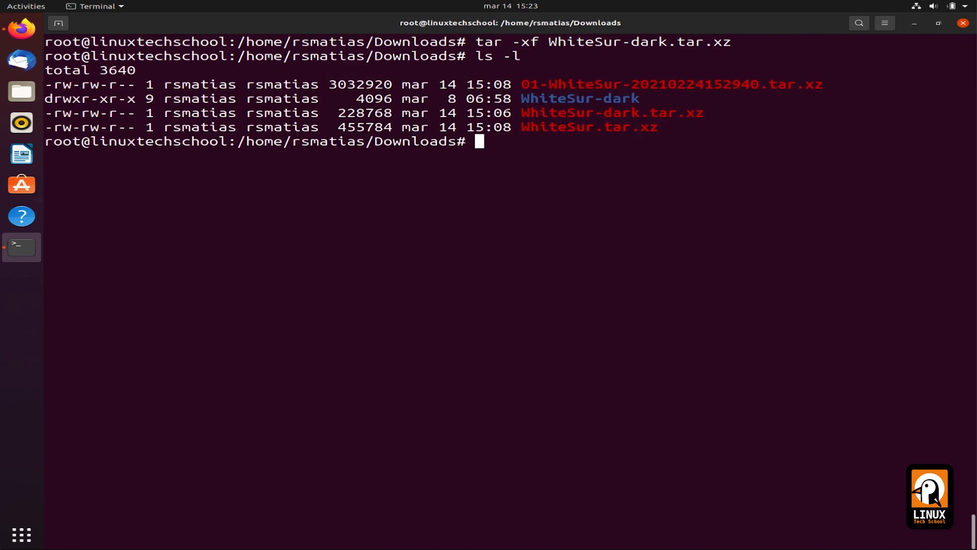
- Move the WhiteSur-dark folder to /usr/share/themes/ and list the Downloads folder again in long format
{"action": "type", "text": "mv W"}
{"action": "key", "text": "Tab"}
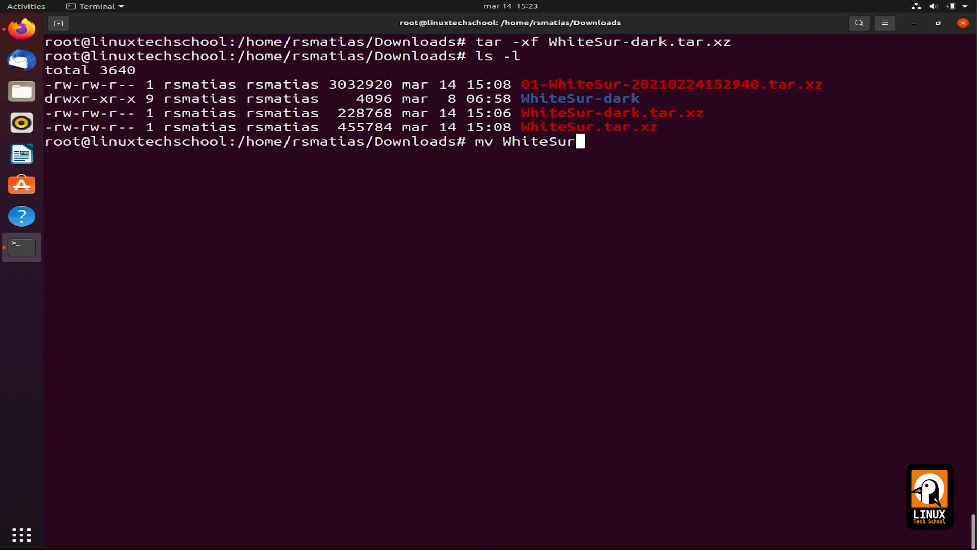
{"action": "type", "text": "-"}
{"action": "key", "text": "Tab"}
{"action": "type", "text": "/us"}
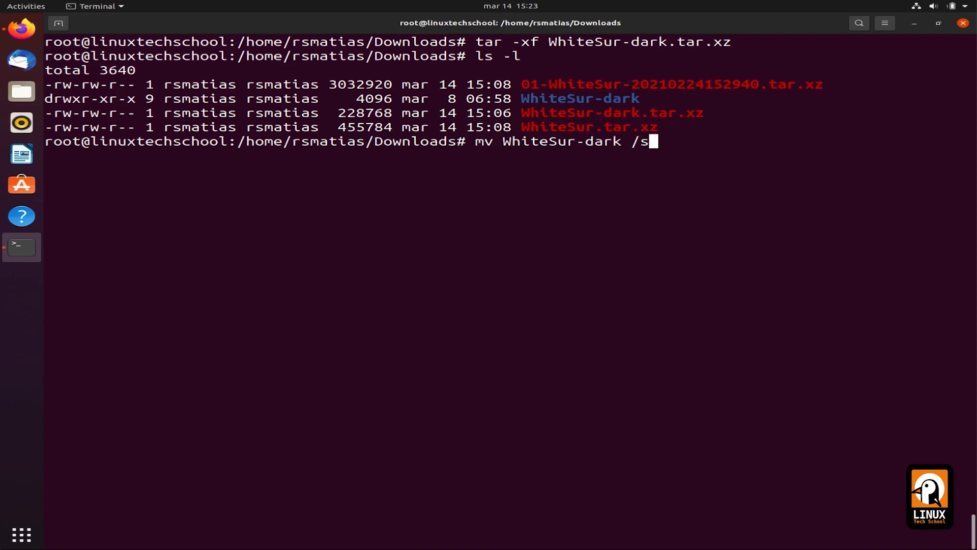
{"action": "key", "text": "Tab"}
{"action": "type", "text": "share/themes/"}
{"action": "key", "text": "Return"}
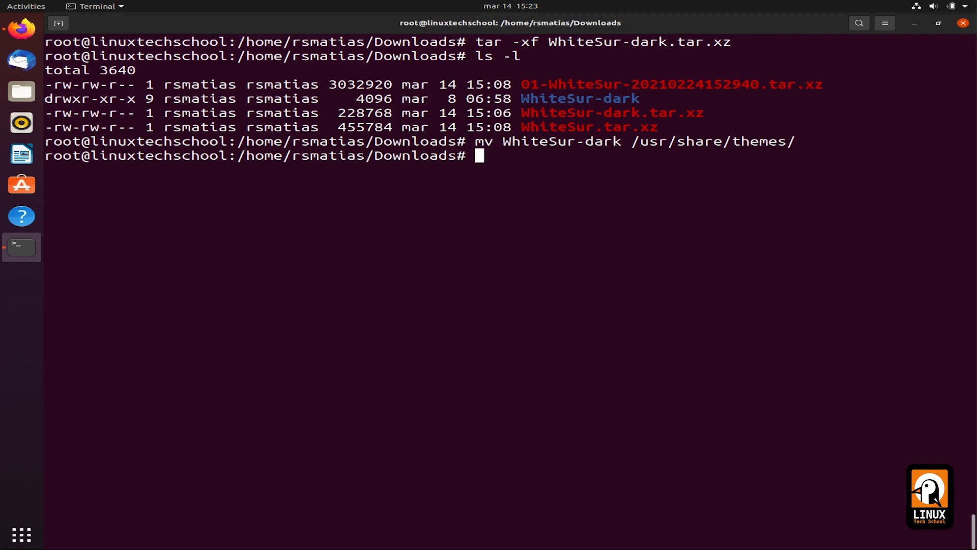
{"action": "type", "text": "ls -l"}
{"action": "key", "text": "Return"}
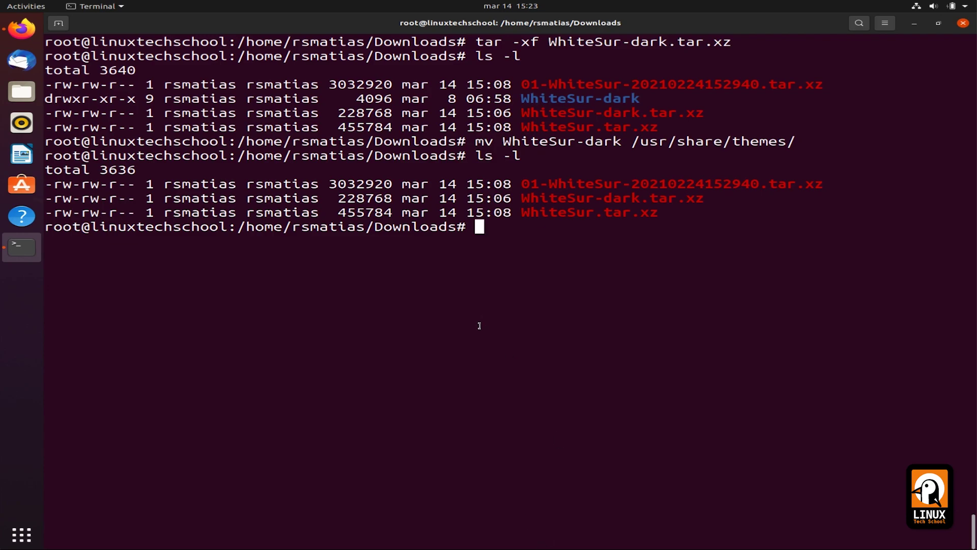
- Extract the wallpaper archive WhiteSur.tar.xz with tar -xf and list the folder's contents in long format
{"action": "type", "text": "tar W"}
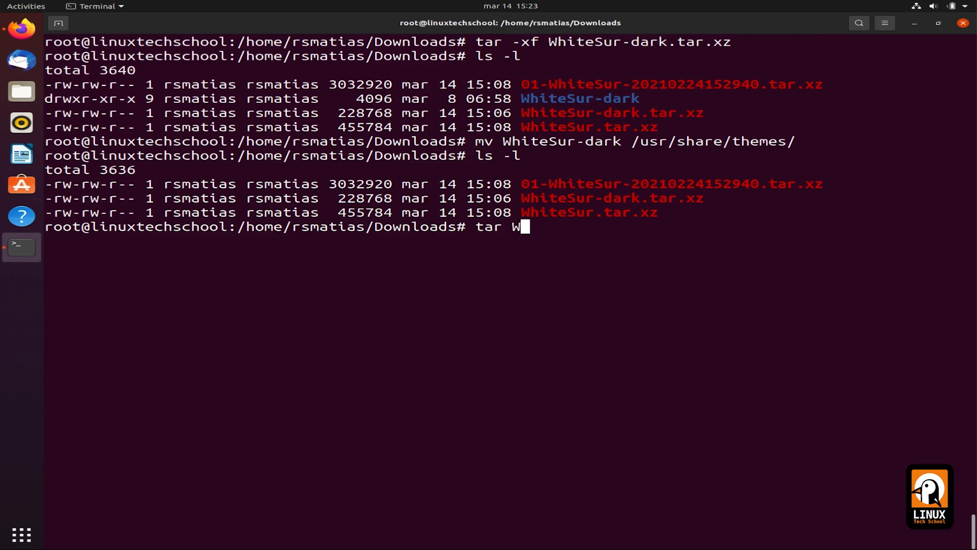
{"action": "key", "text": "BackSpace"}
{"action": "type", "text": "-xf Wh"}
{"action": "key", "text": "Tab"}
{"action": "type", "text": "."}
{"action": "key", "text": "Tab"}
{"action": "key", "text": "Return"}
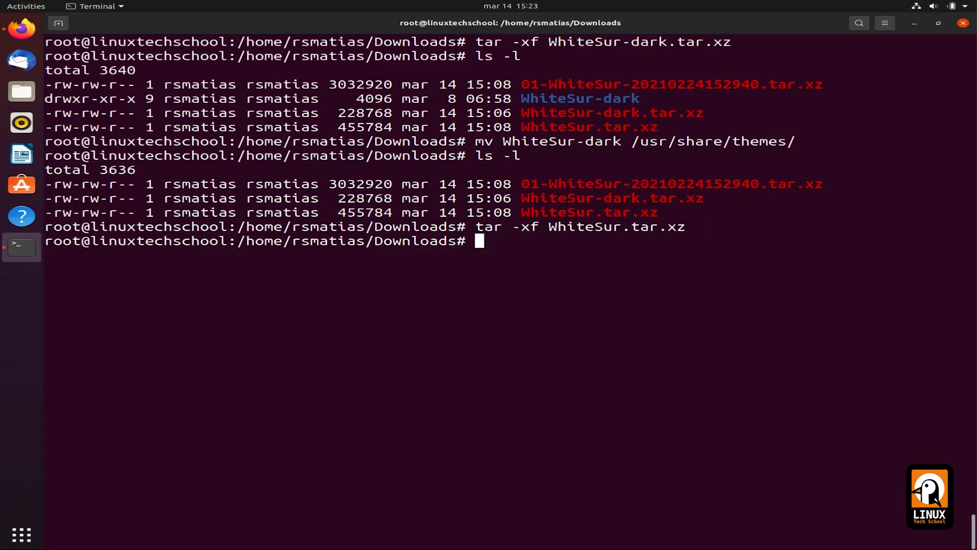
{"action": "type", "text": "ls -l"}
{"action": "key", "text": "Return"}
- Create the directory /usr/share/wallpapers with mkdir
{"action": "type", "text": "mkdir /usr/"}
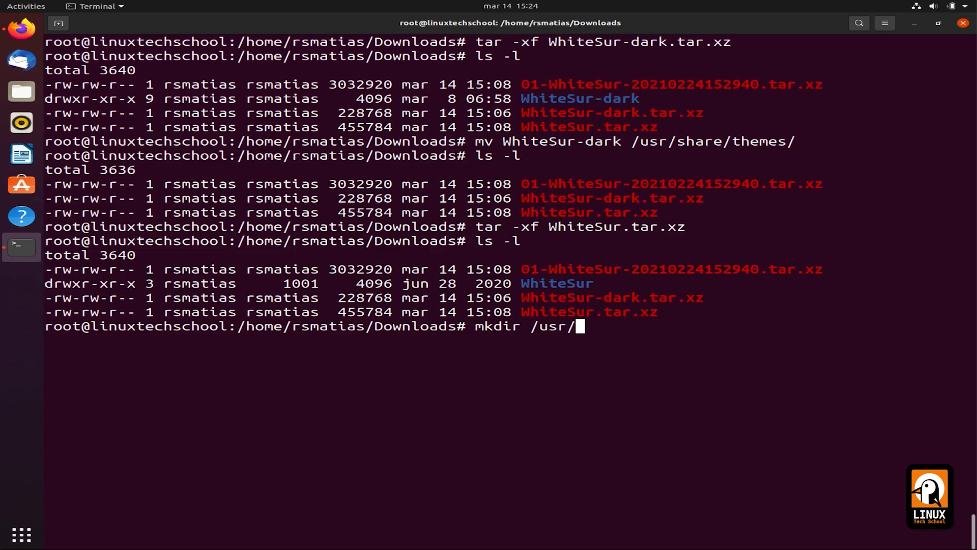
{"action": "type", "text": "sh"}
{"action": "key", "text": "Tab"}
{"action": "type", "text": "wallpapers"}
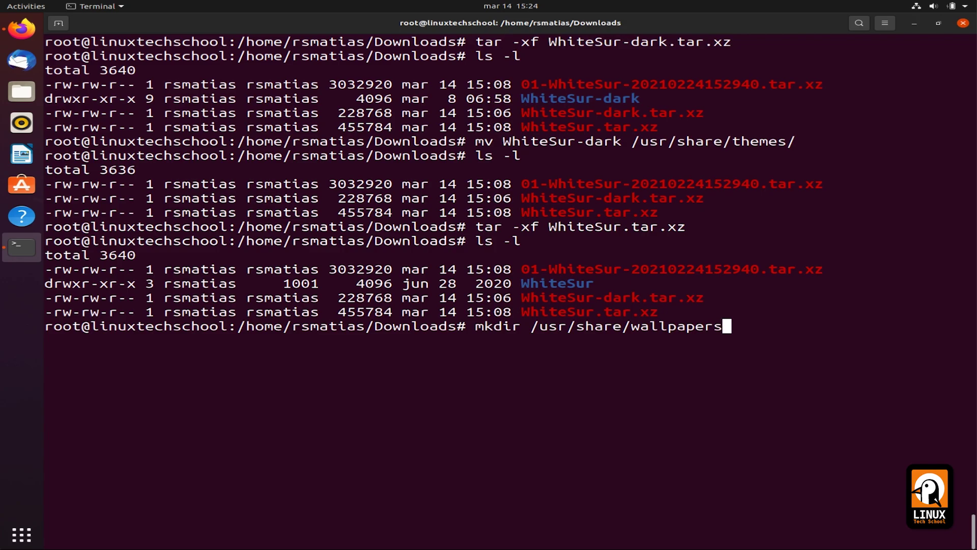
{"action": "key", "text": "Return"}
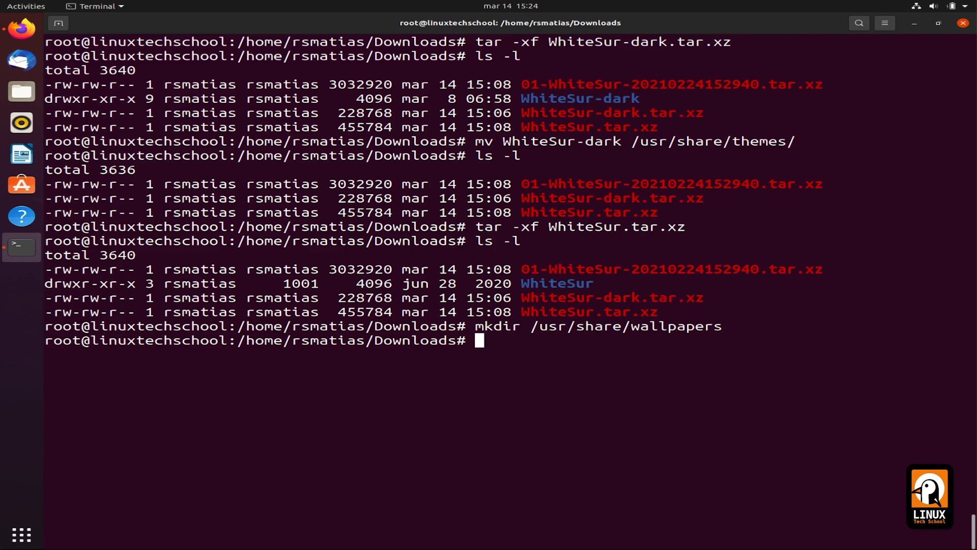
- Move the extracted WhiteSur wallpaper folder to /usr/share/wallpapers/
{"action": "type", "text": "mv W"}
{"action": "key", "text": "Tab"}
{"action": "type", "text": "/"}
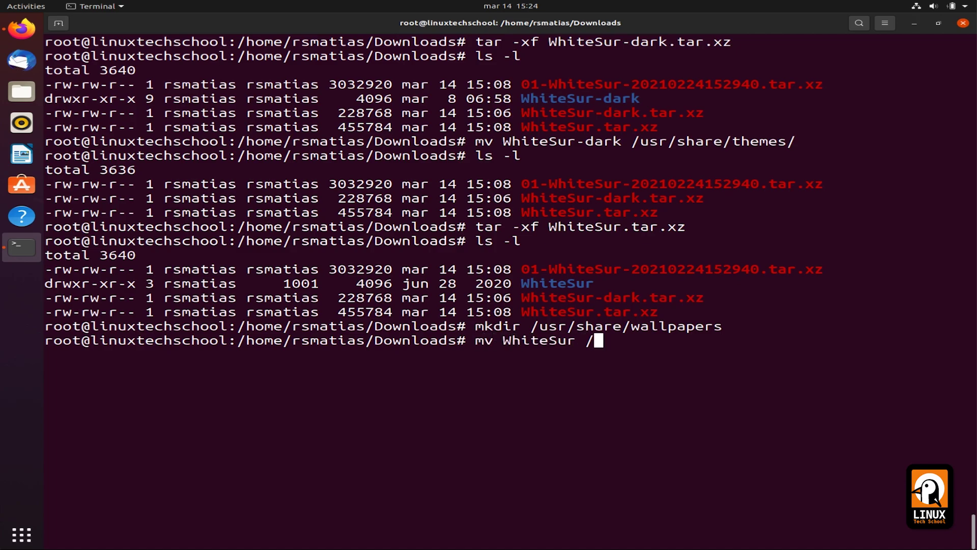
{"action": "type", "text": "usr/sh"}
{"action": "key", "text": "Tab"}
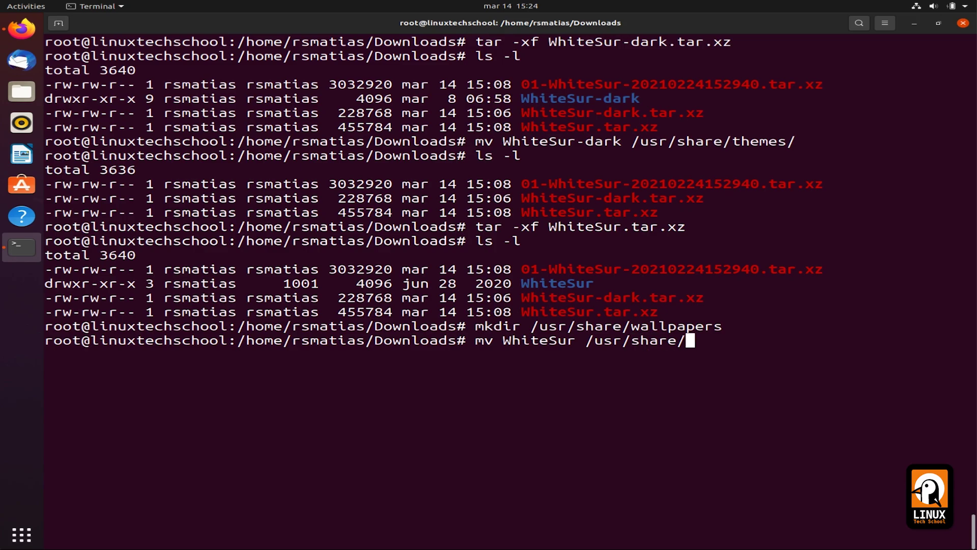
{"action": "type", "text": "wal"}
{"action": "key", "text": "Tab"}
{"action": "key", "text": "Return"}
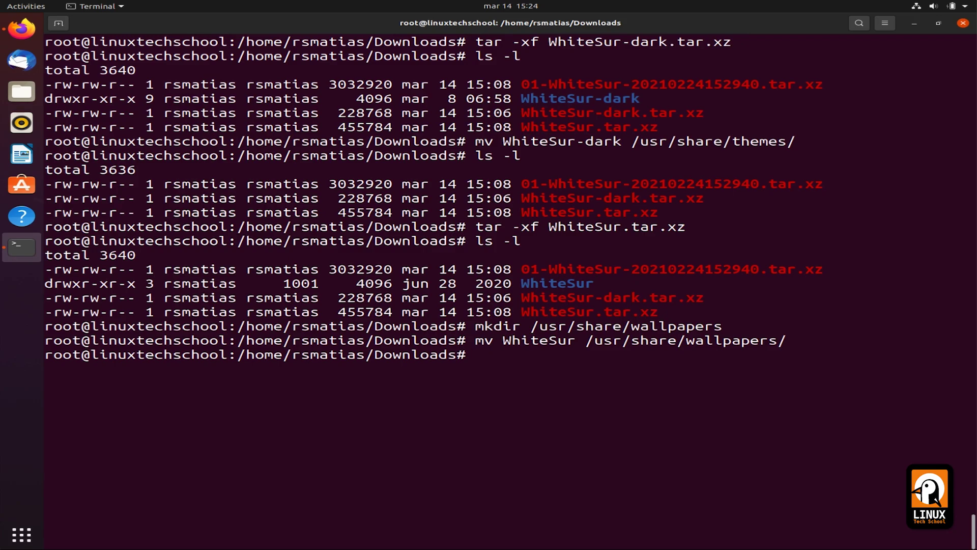
- Extract the icon theme archive 01-WhiteSur-20210224152940.tar.xz with tar -xf
{"action": "type", "text": "tar -xf 01"}
{"action": "key", "text": "Tab"}
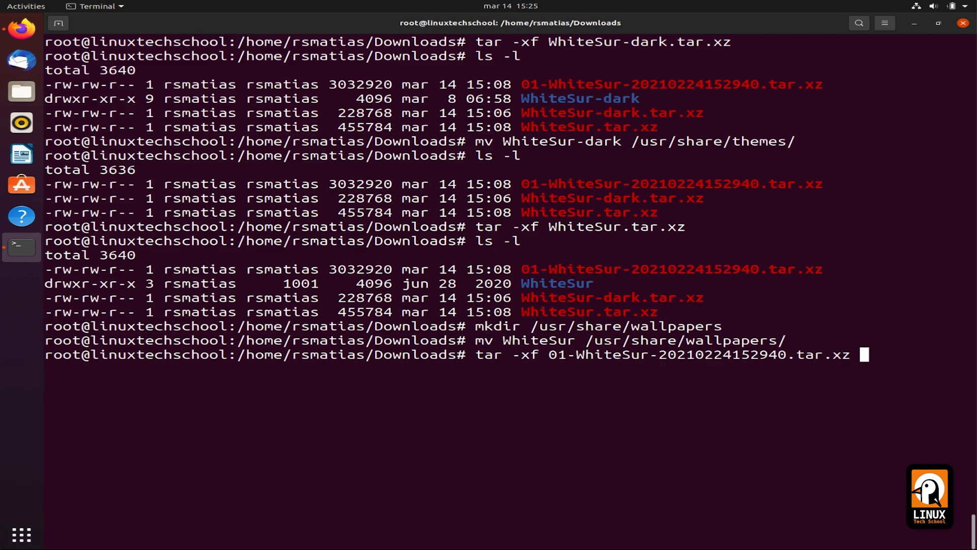
{"action": "key", "text": "Return"}
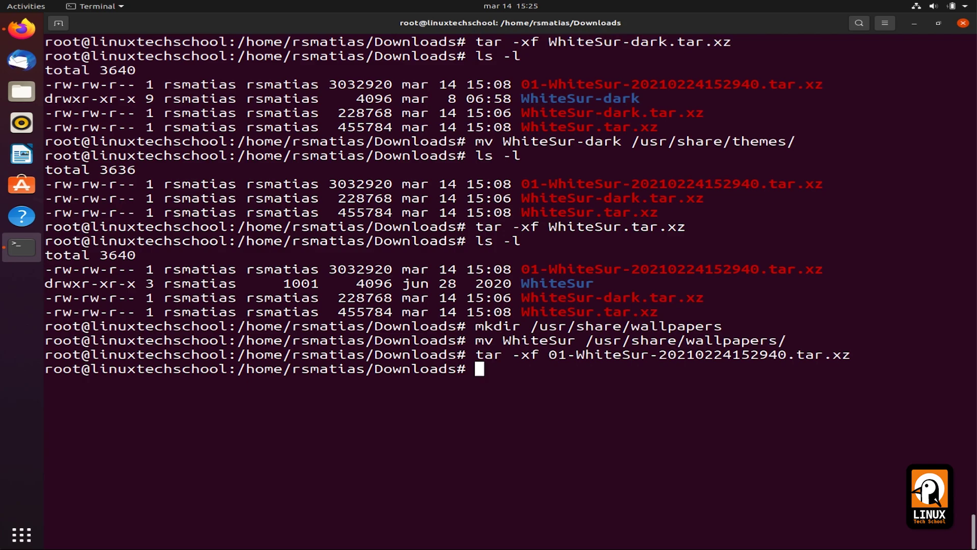
- List the candidates for the move and move the WhiteSur icon folder to /usr/share/icons/
{"action": "type", "text": "mv"}
{"action": "key", "text": "Tab"}
{"action": "key", "text": "Tab"}
{"action": "type", "text": "WhiteSur"}
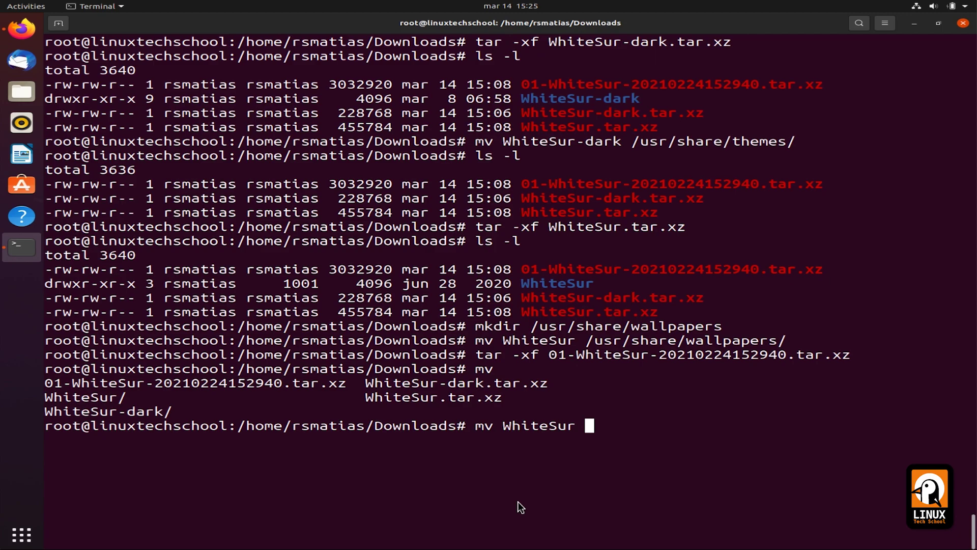
{"action": "type", "text": " /usr/share/icons/"}
{"action": "key", "text": "Return"}
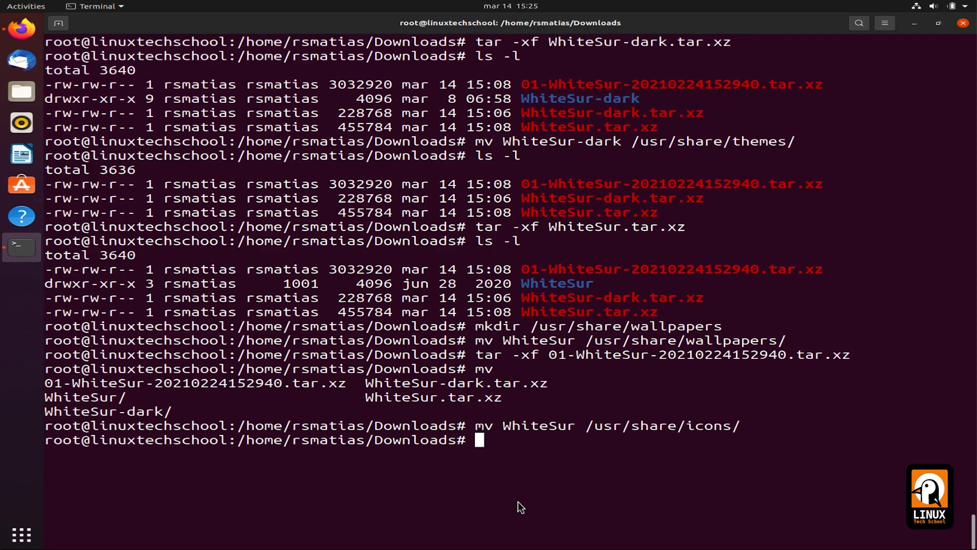
- Move the extracted WhiteSur-dark icon folder to /usr/share/icons/ by adapting the previous mv command
{"action": "key", "text": "Up"}
{"action": "key", "text": "Left"}
{"action": "key", "text": "Left"}
{"action": "key", "text": "Left"}
{"action": "key", "text": "Left"}
{"action": "key", "text": "Left"}
{"action": "key", "text": "Left"}
{"action": "key", "text": "Left"}
{"action": "key", "text": "Left"}
{"action": "key", "text": "Left"}
{"action": "key", "text": "Left"}
{"action": "key", "text": "Left"}
{"action": "key", "text": "Left"}
{"action": "key", "text": "Left"}
{"action": "key", "text": "Left"}
{"action": "key", "text": "Left"}
{"action": "key", "text": "Left"}
{"action": "key", "text": "Left"}
{"action": "key", "text": "Left"}
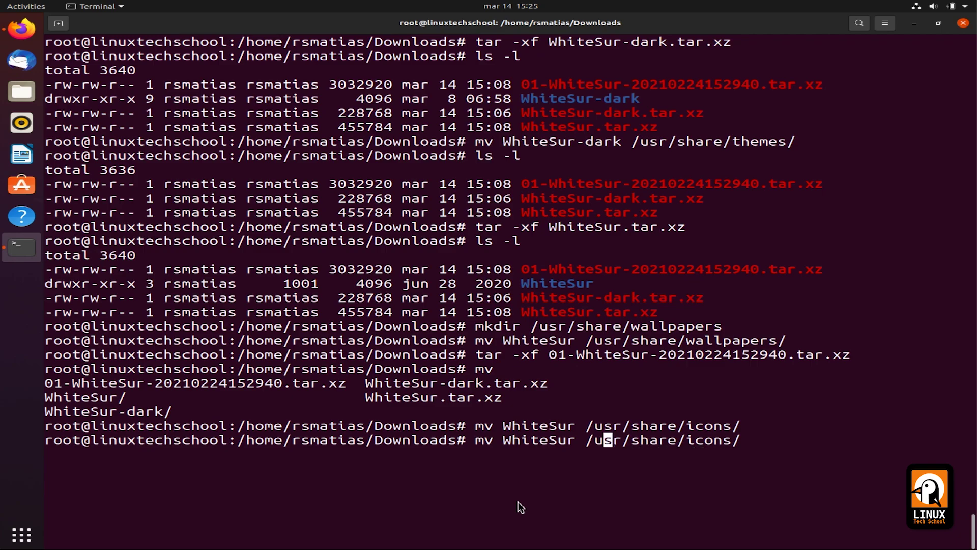
{"action": "type", "text": "-dark"}
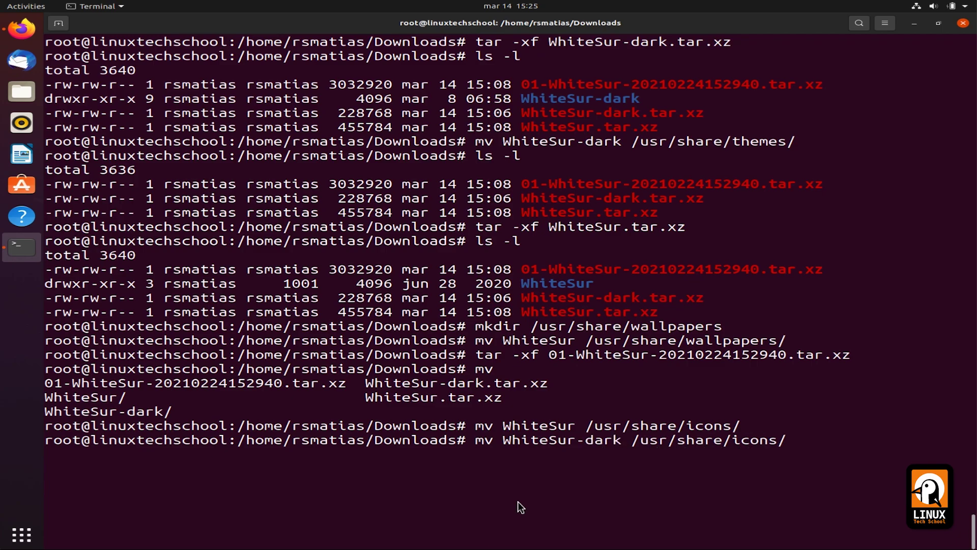
{"action": "key", "text": "Return"}
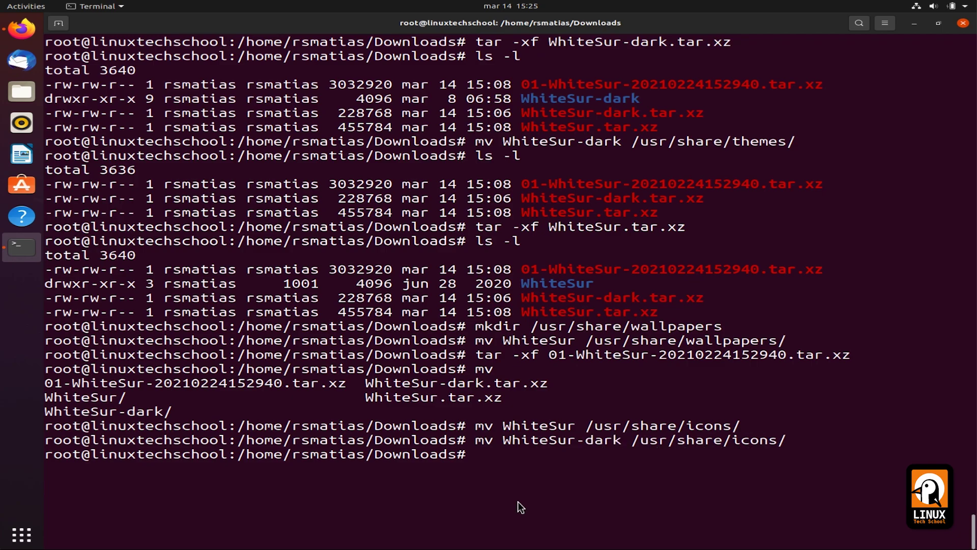
- List the remaining contents of the Downloads folder with ls -l and clear the terminal
{"action": "type", "text": "ls -l"}
{"action": "key", "text": "Return"}
{"action": "key", "text": "ctrl+l"}
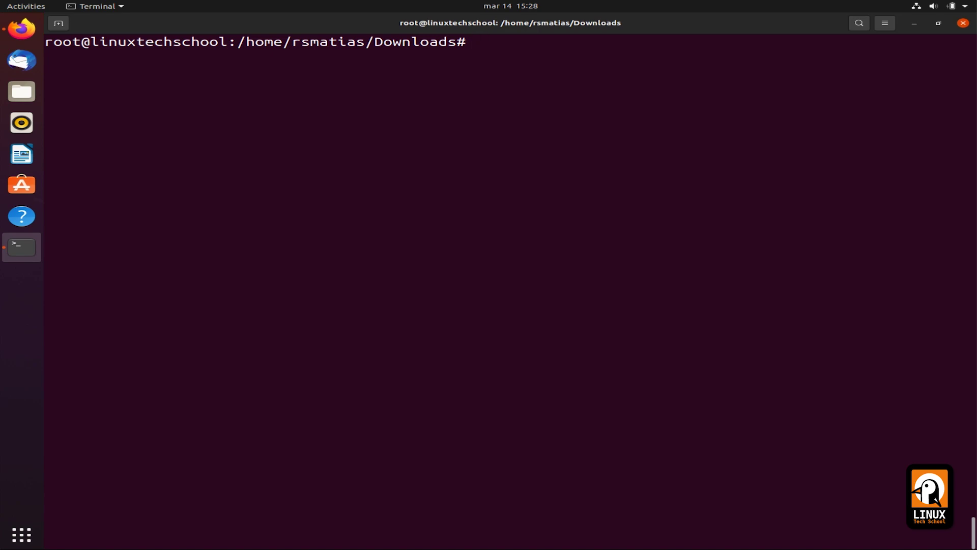
- Install the gnome-tweaks package with apt and accept the installation
{"action": "type", "text": "apt install gnome"}
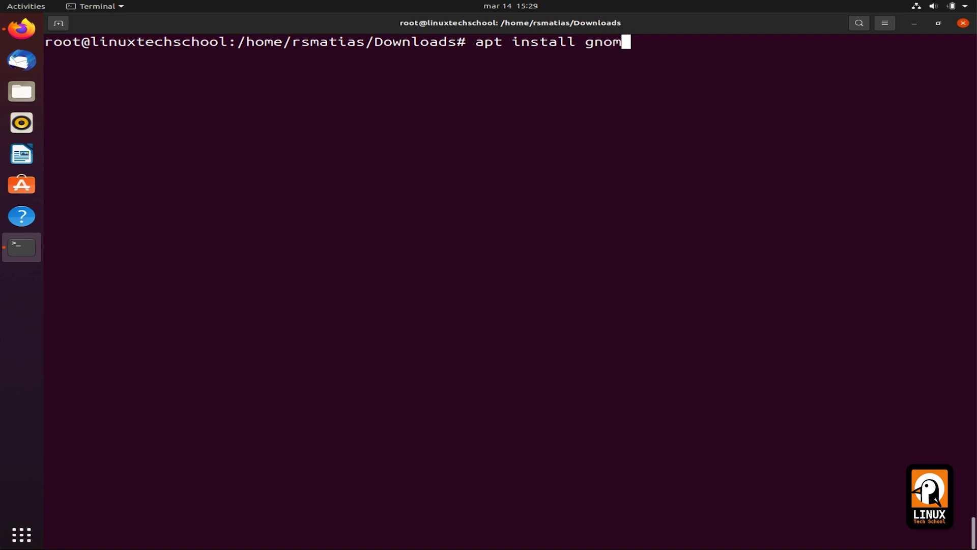
{"action": "type", "text": "weaks"}
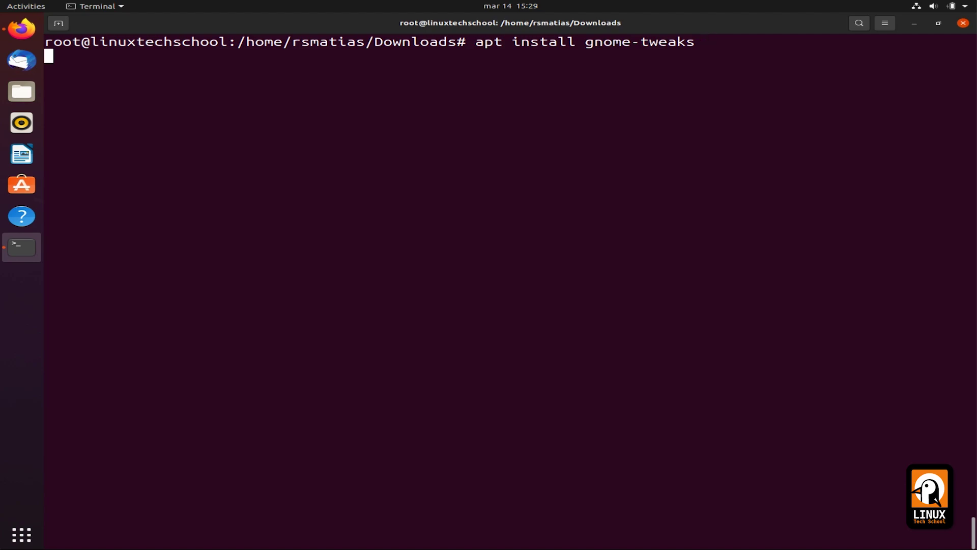
{"action": "key", "text": "Return"}
{"action": "type", "text": "y"}
{"action": "key", "text": "Return"}
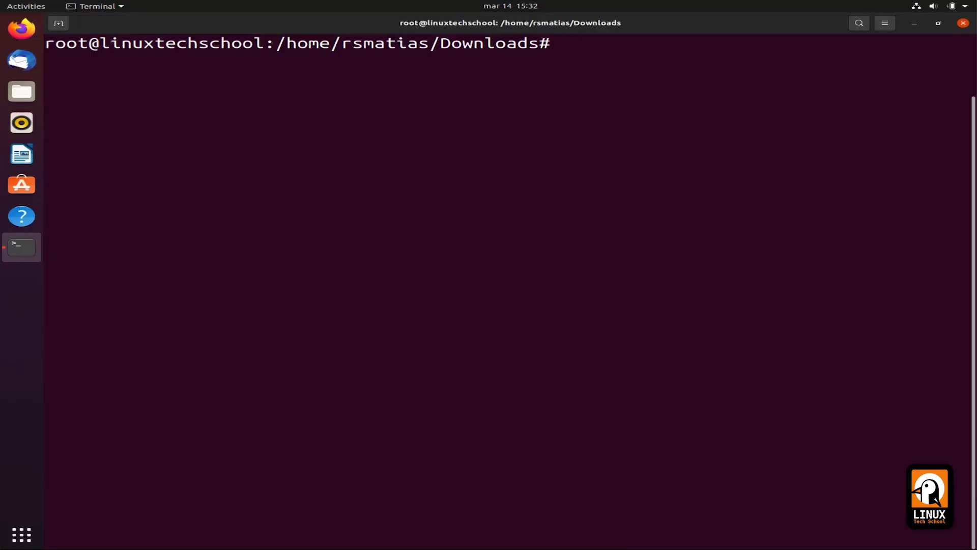
- Install the gnome-tweak-tool package with apt
{"action": "type", "text": "apt install "}
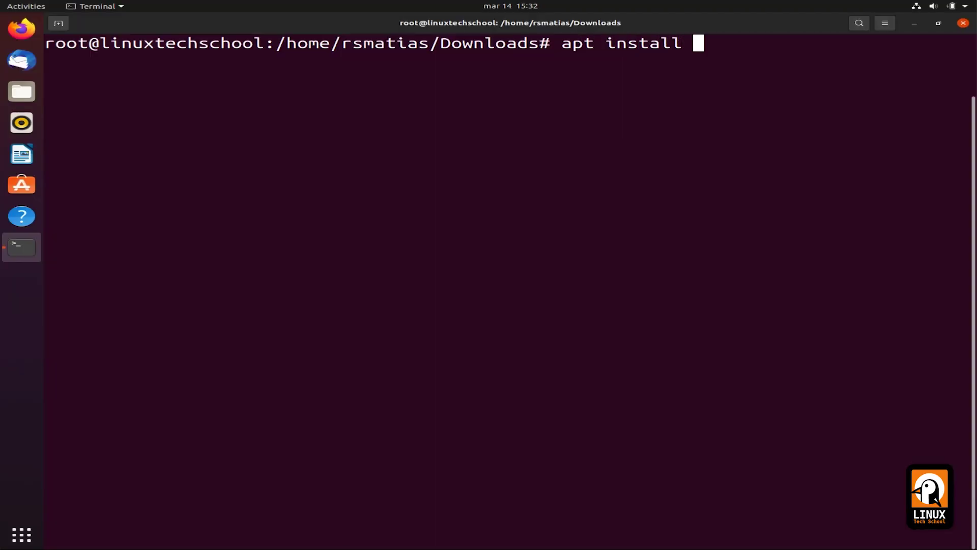
{"action": "type", "text": "gnome-te"}
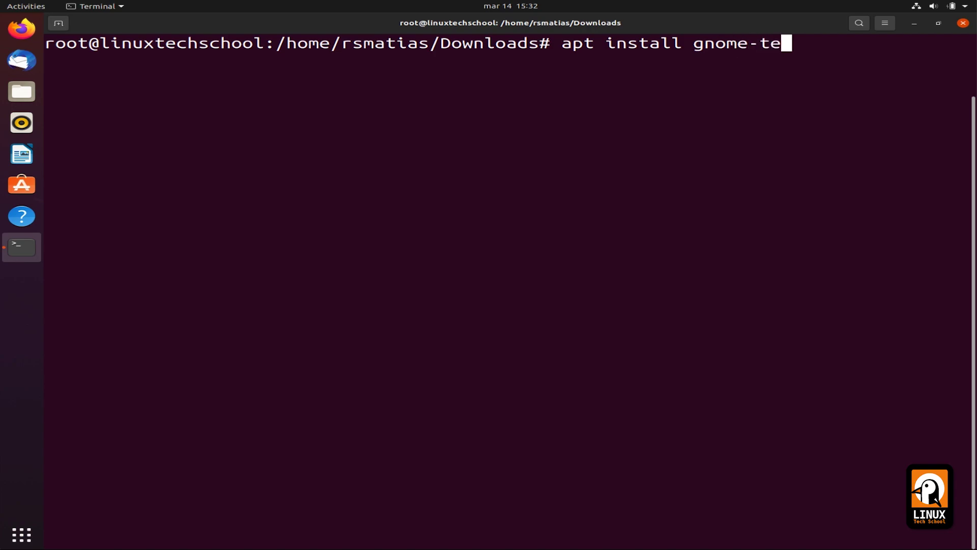
{"action": "key", "text": "BackSpace"}
{"action": "type", "text": "weak-tool"}
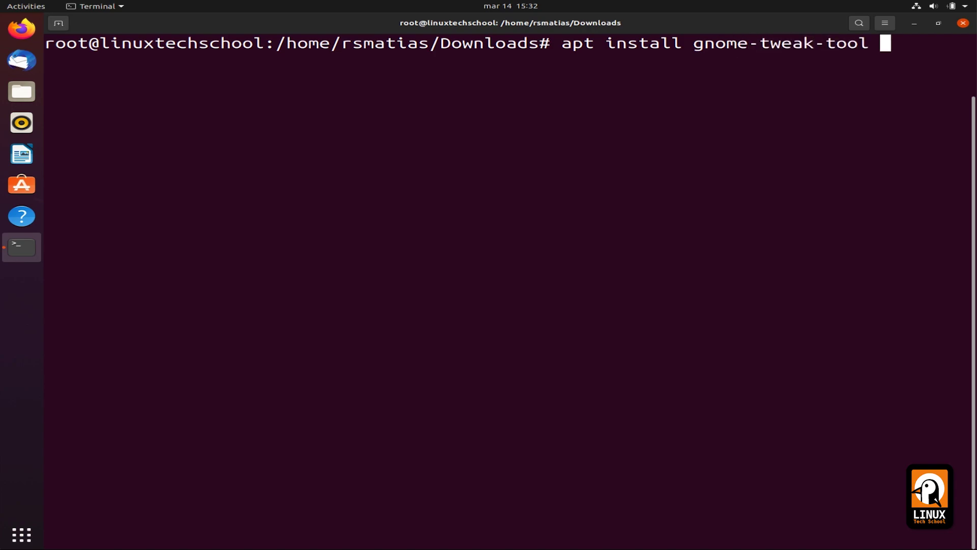
{"action": "key", "text": "Return"}
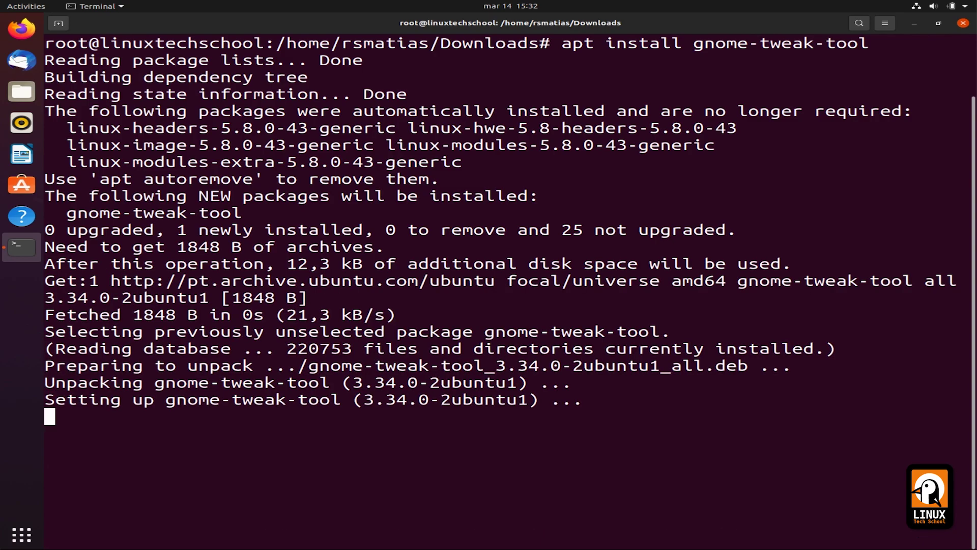
- Install the gnome-shell-extensions package with apt and accept the additional packages
{"action": "type", "text": "apt install"}
{"action": "type", "text": " gnome-se"}
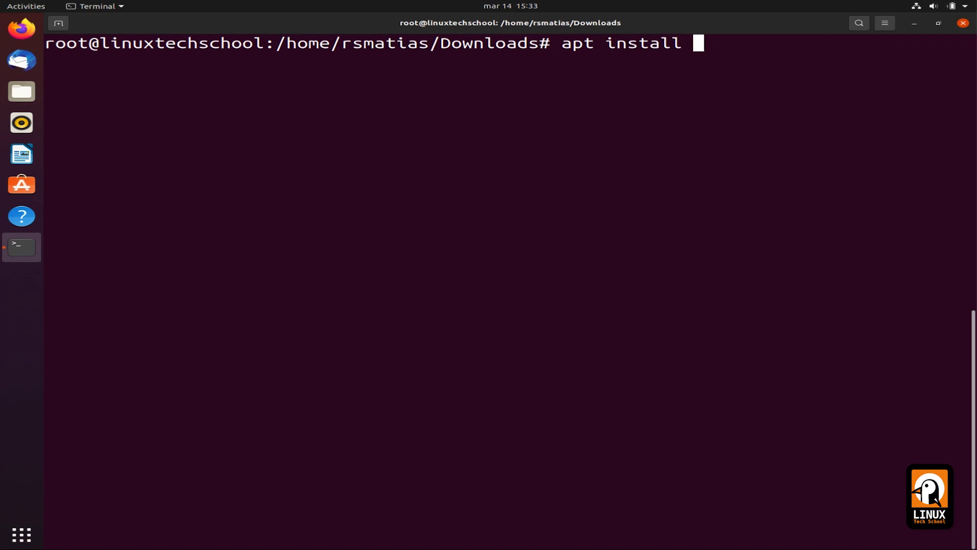
{"action": "key", "text": "BackSpace"}
{"action": "type", "text": "hell-e"}
{"action": "type", "text": "x"}
{"action": "key", "text": "Tab"}
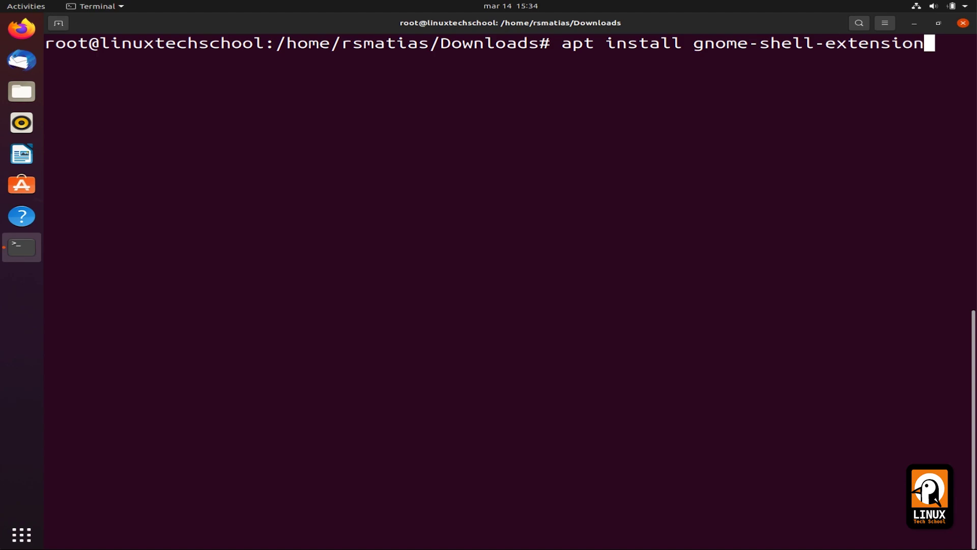
{"action": "type", "text": "s"}
{"action": "key", "text": "Return"}
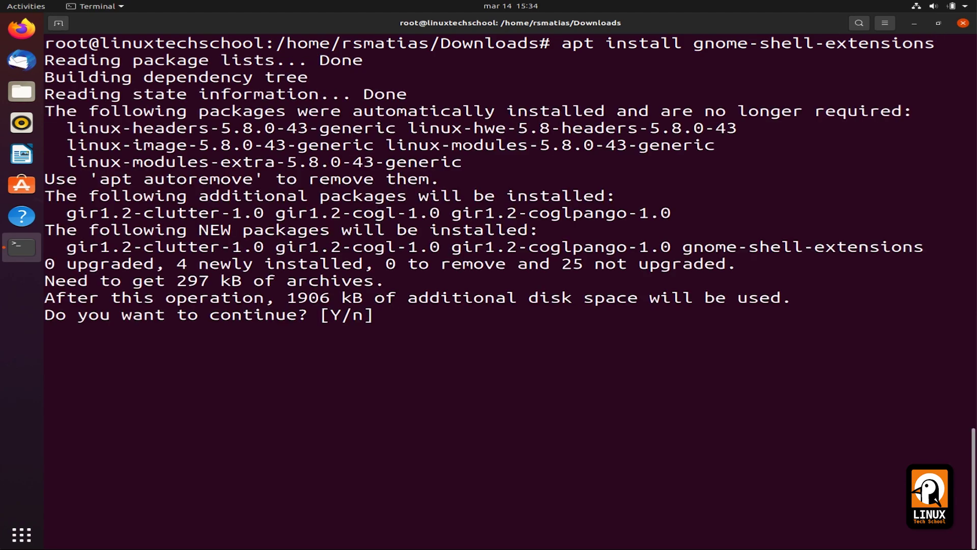
{"action": "type", "text": "y"}
{"action": "key", "text": "Return"}
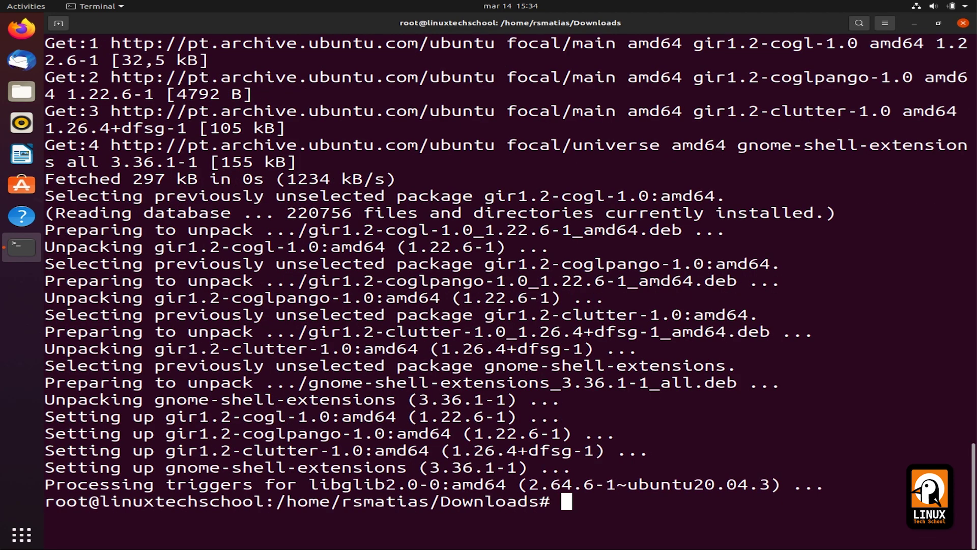
- Leave the root shell and install the plank dock with sudo apt install plank
{"action": "key", "text": "ctrl+d"}
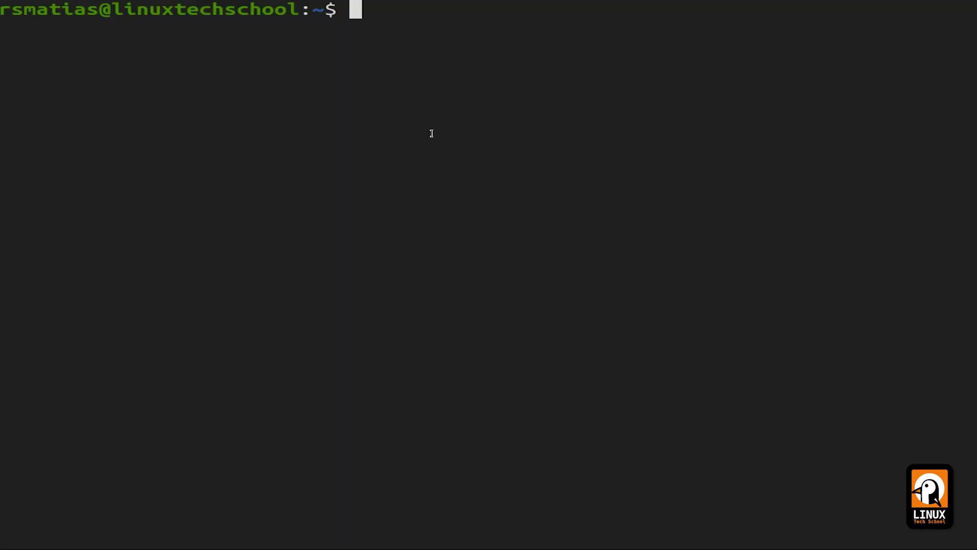
{"action": "type", "text": "sudo apt "}
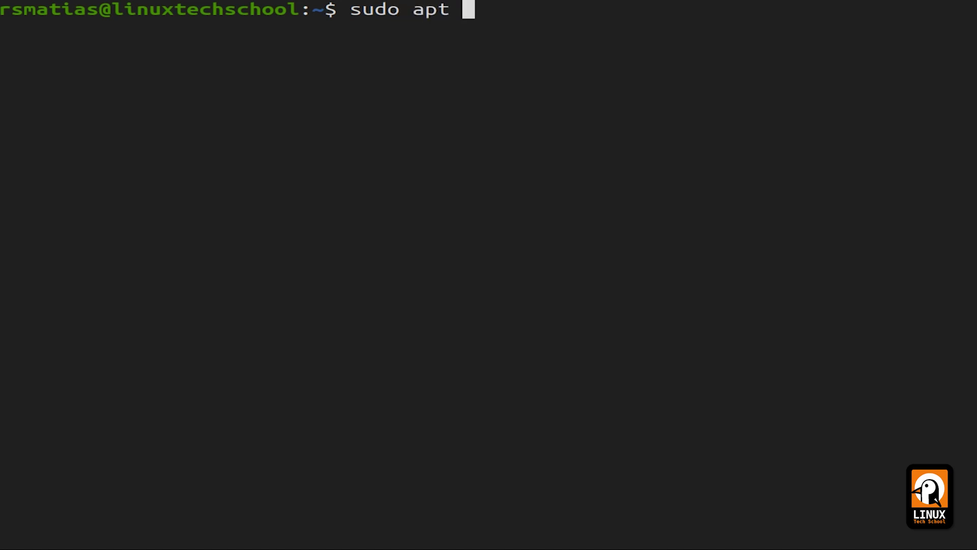
{"action": "type", "text": "install plank"}
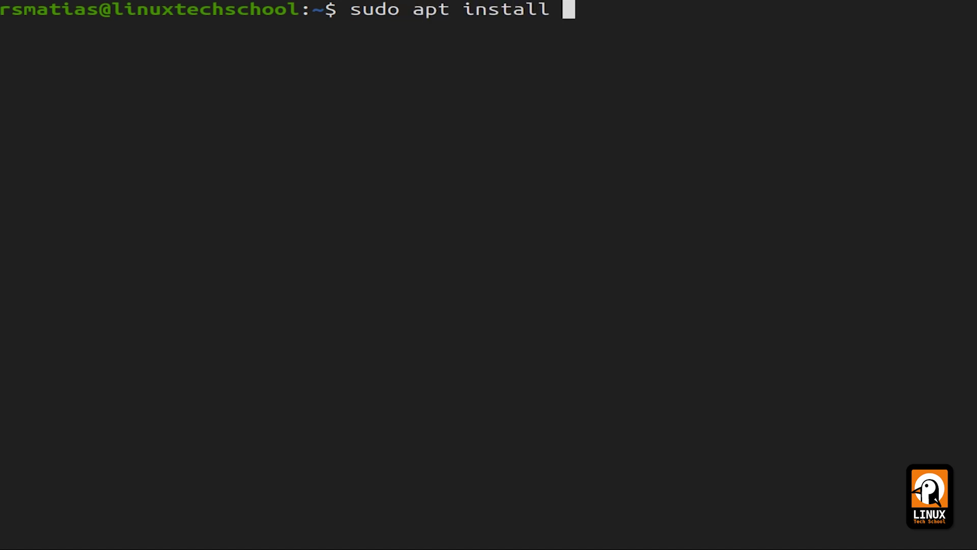
{"action": "key", "text": "Return"}
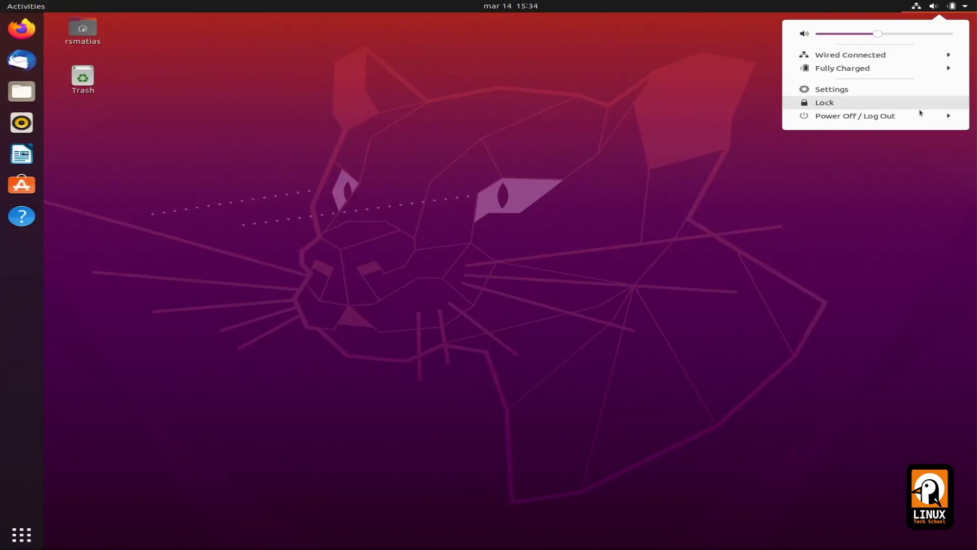
- Power off the system from the desktop session and confirm the shutdown
{"action": "left_click", "coordinate": [918, 116]}
{"action": "left_click", "coordinate": [862, 170]}
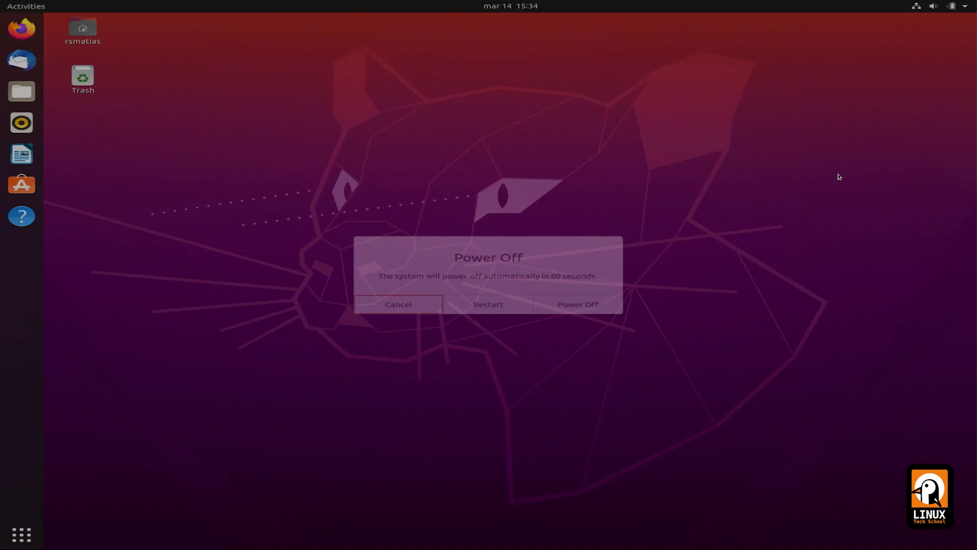
{"action": "left_click", "coordinate": [578, 304]}
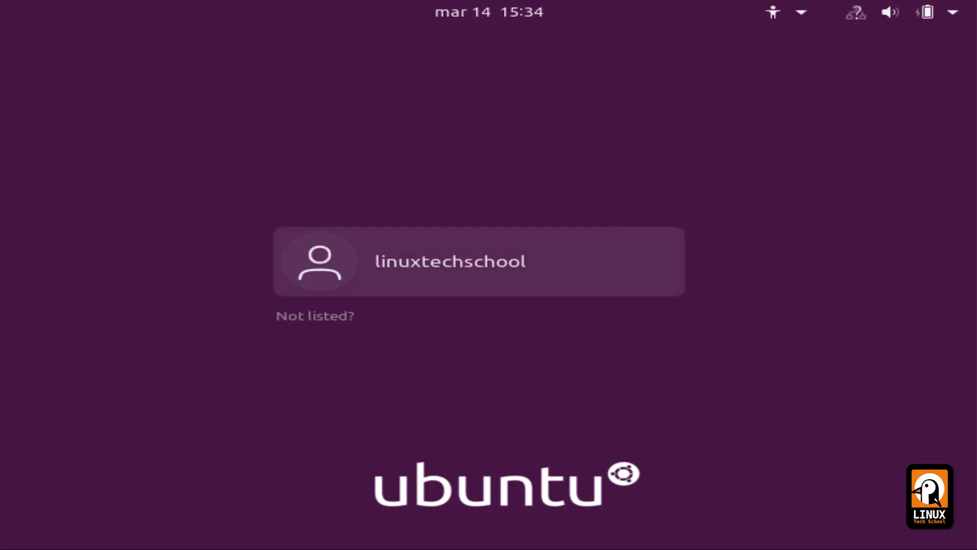
- Log in to the linuxtechschool account by entering the account password
{"action": "left_click", "coordinate": [394, 270]}
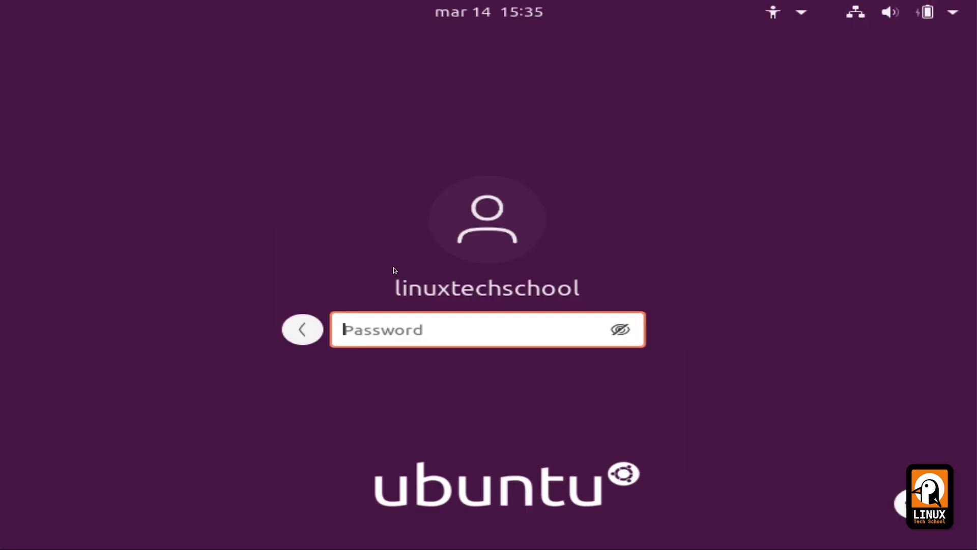
{"action": "type", "text": "*********"}
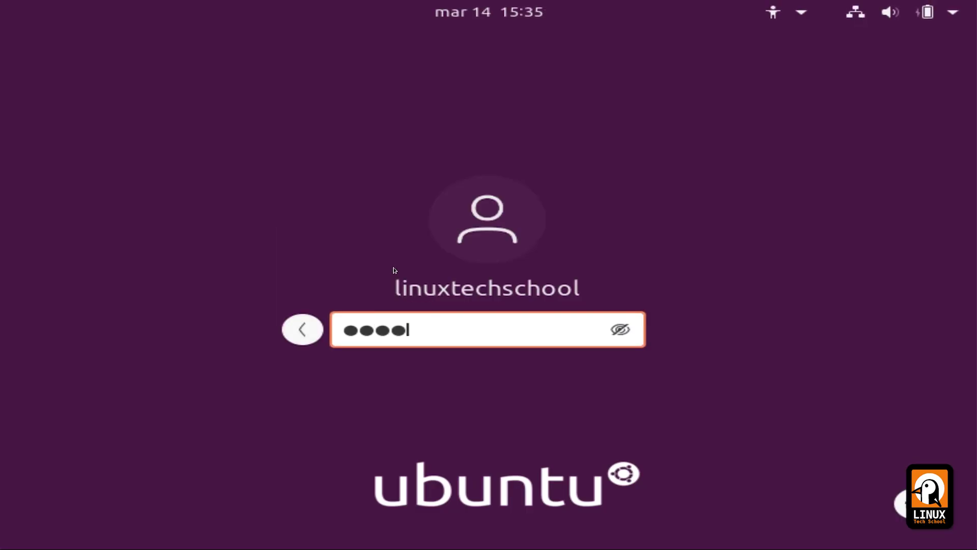
{"action": "key", "text": "BackSpace"}
{"action": "type", "text": "**"}
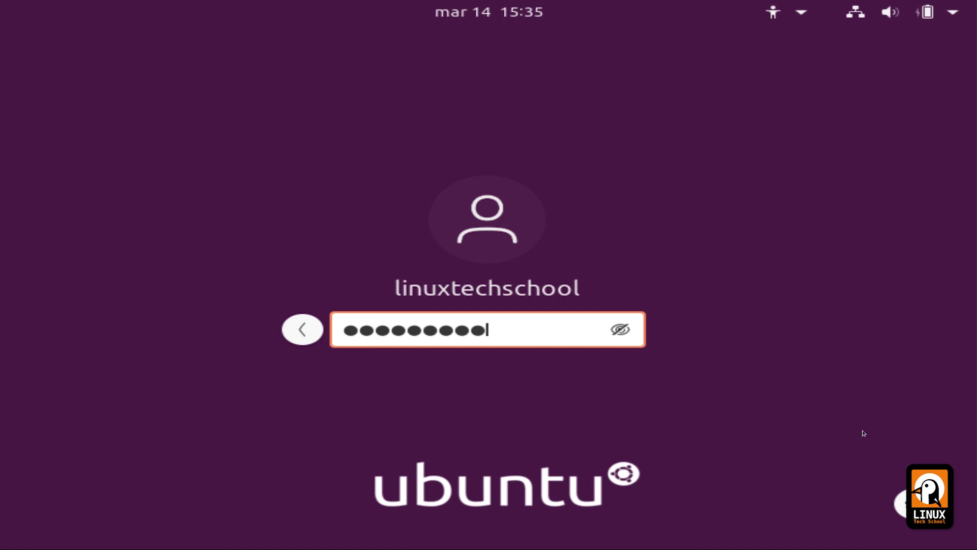
{"action": "key", "text": "Return"}
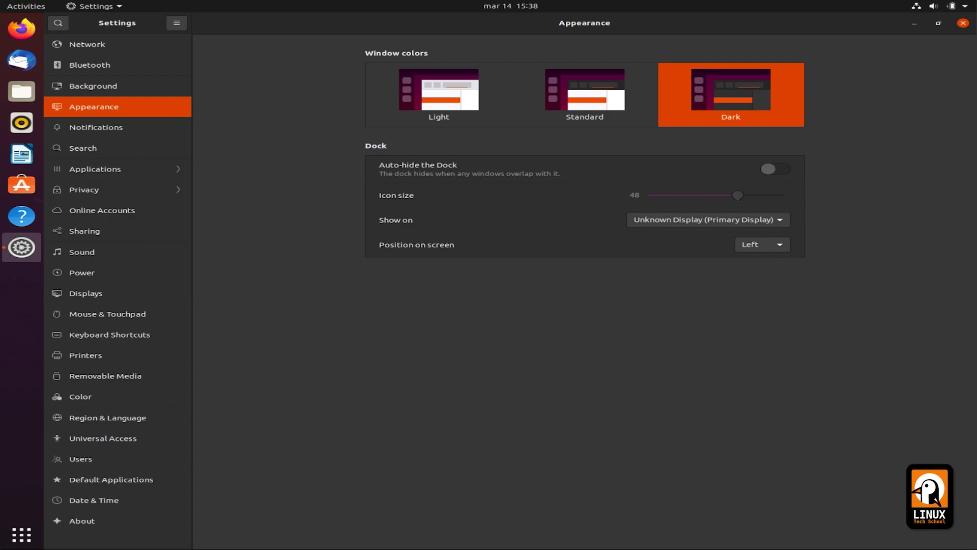
- Search the installed applications for "twea" and open Tweaks
{"action": "left_click", "coordinate": [27, 539]}
{"action": "left_click", "coordinate": [25, 538]}
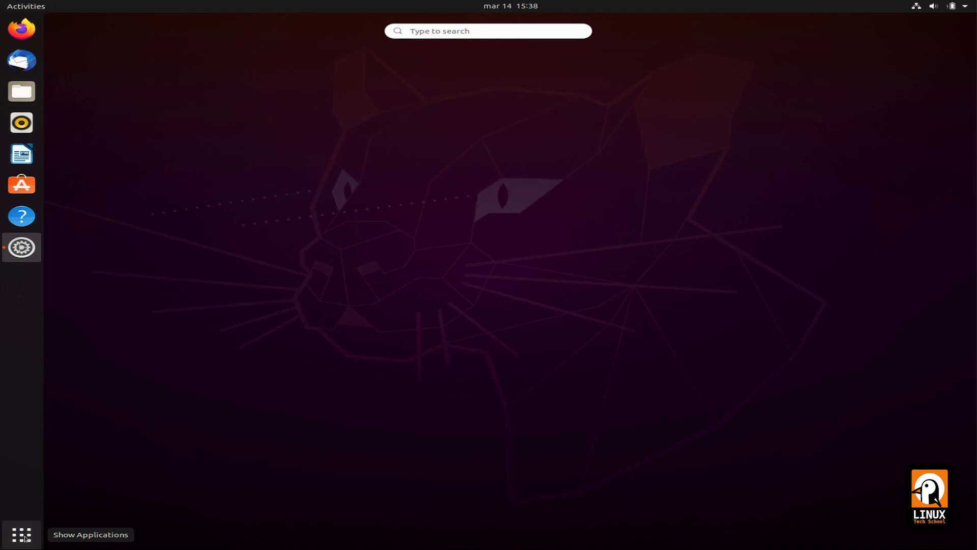
{"action": "left_click", "coordinate": [25, 539]}
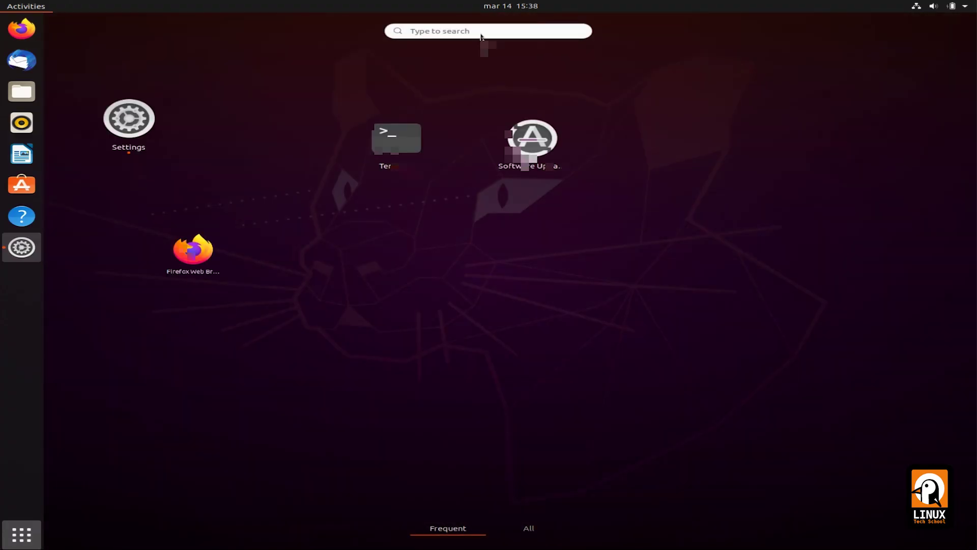
{"action": "type", "text": "t"}
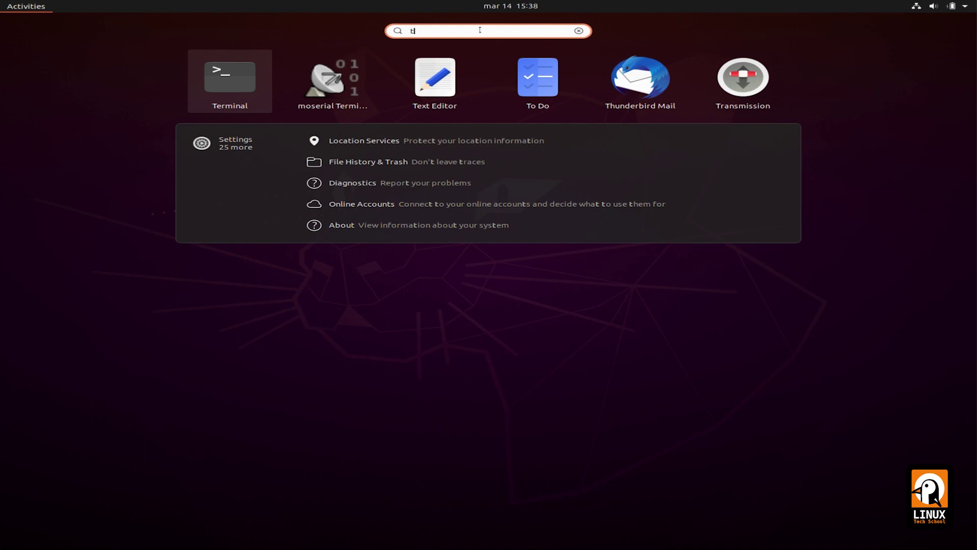
{"action": "type", "text": "wea"}
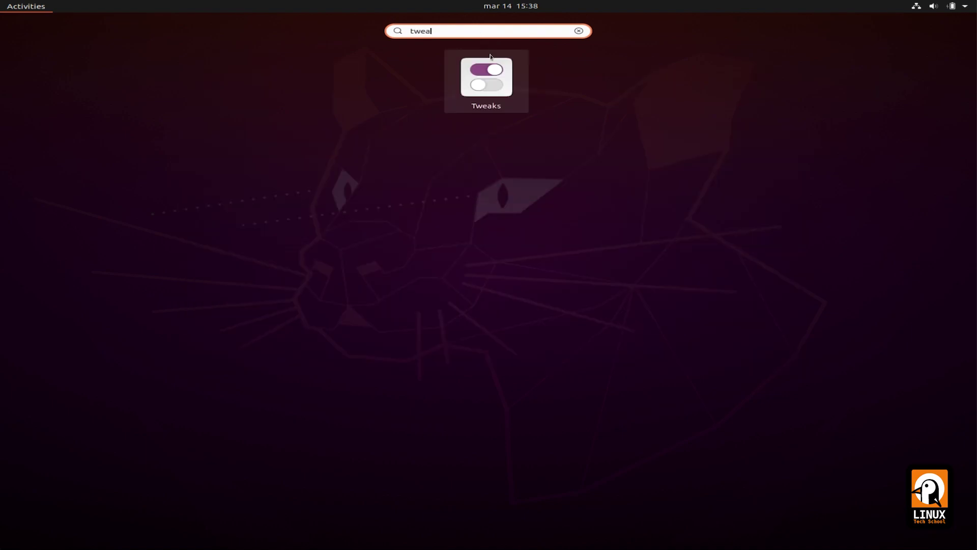
{"action": "left_click", "coordinate": [491, 80]}
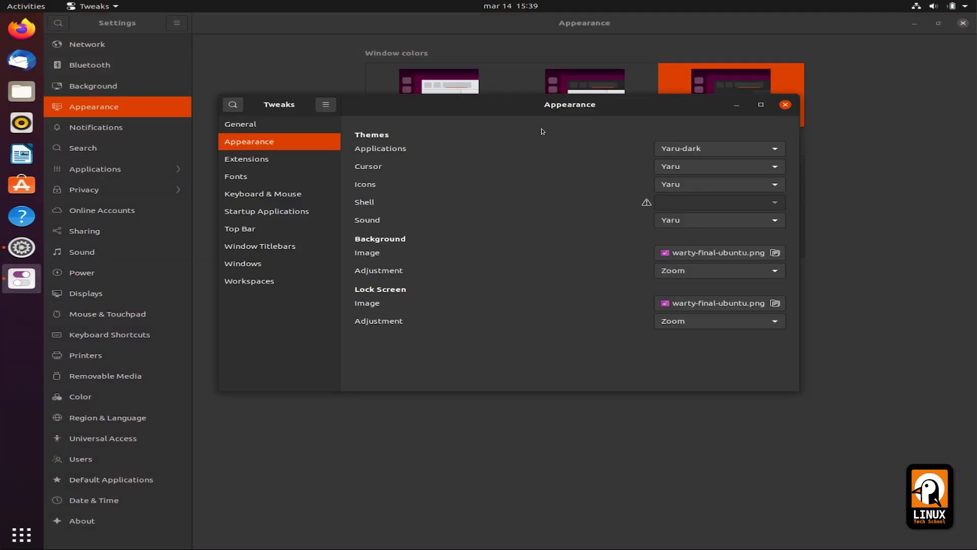
- Set both the Applications theme and the Icons theme to WhiteSur-dark
{"action": "left_click", "coordinate": [680, 151]}
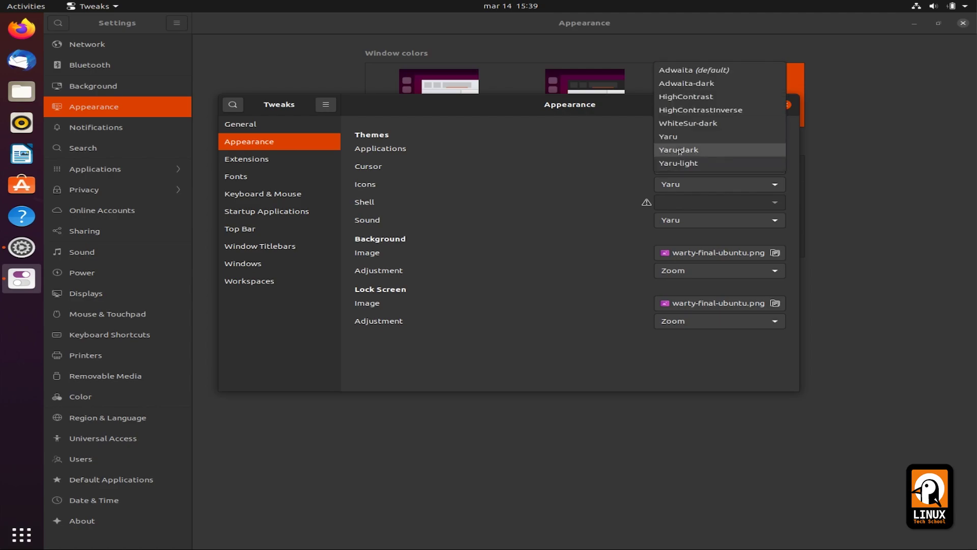
{"action": "left_click", "coordinate": [700, 123]}
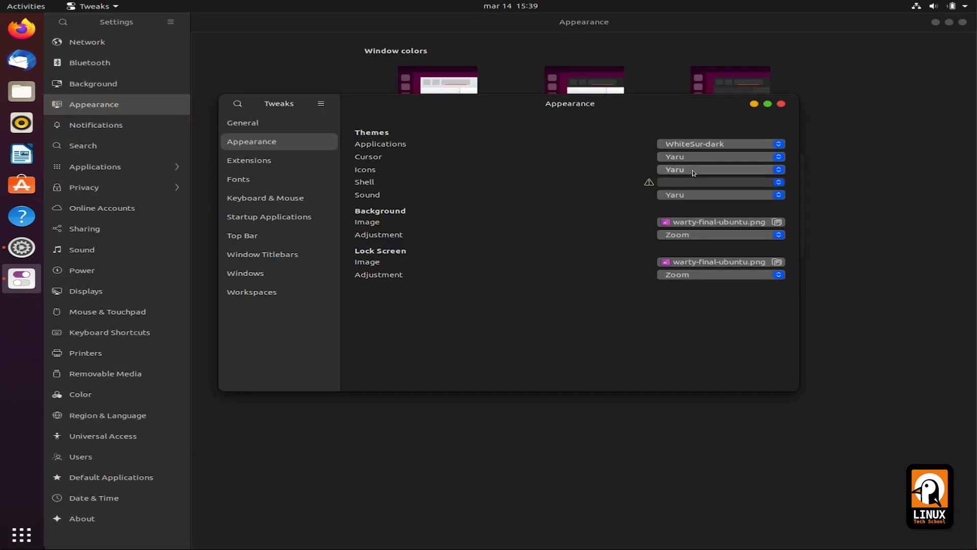
{"action": "left_click", "coordinate": [692, 170]}
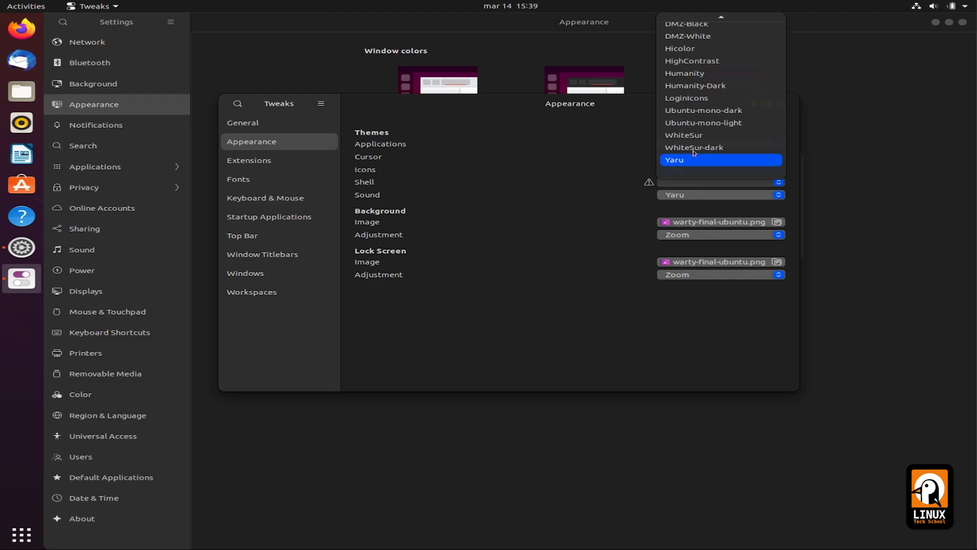
{"action": "left_click", "coordinate": [694, 148]}
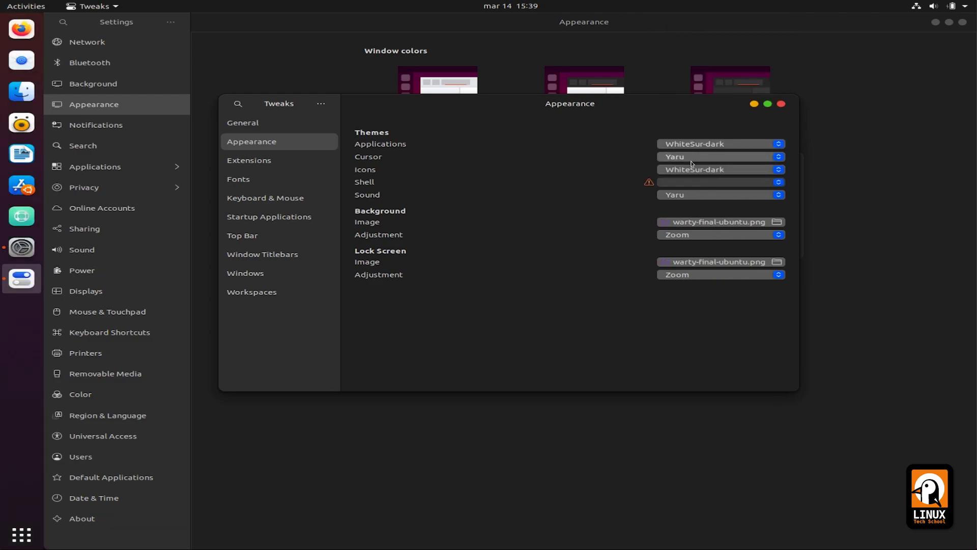
- Review the available Cursor and Sound themes, keeping Yaru for both
{"action": "left_click", "coordinate": [693, 158]}
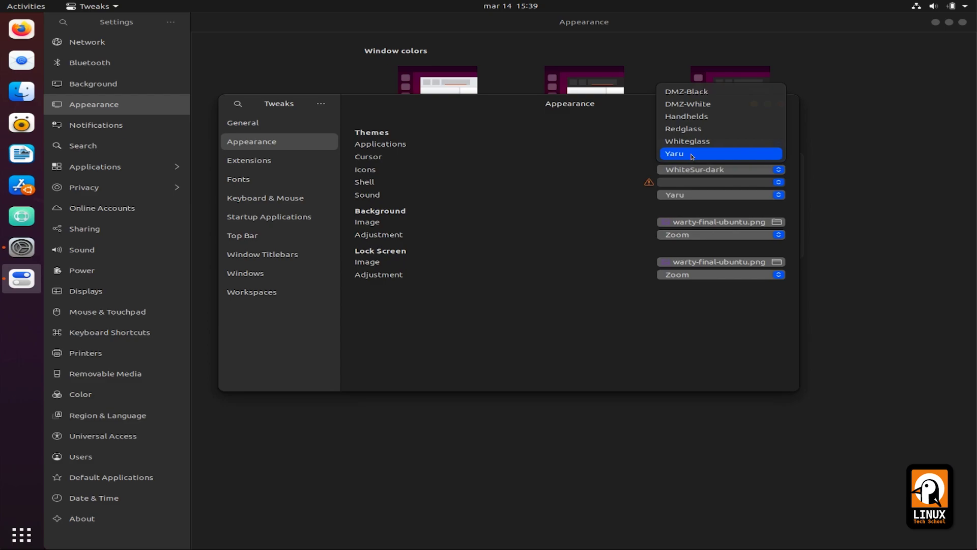
{"action": "left_click", "coordinate": [593, 170]}
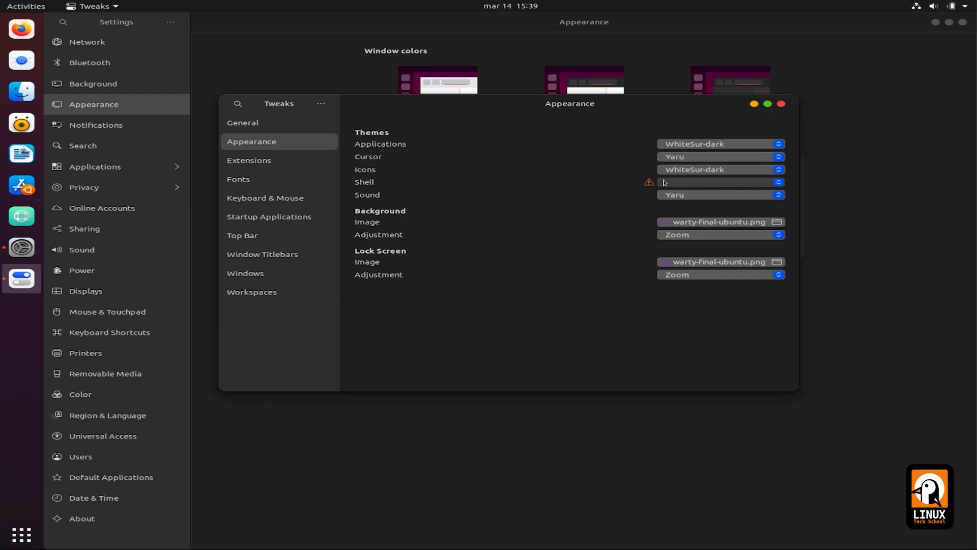
{"action": "left_click", "coordinate": [683, 195]}
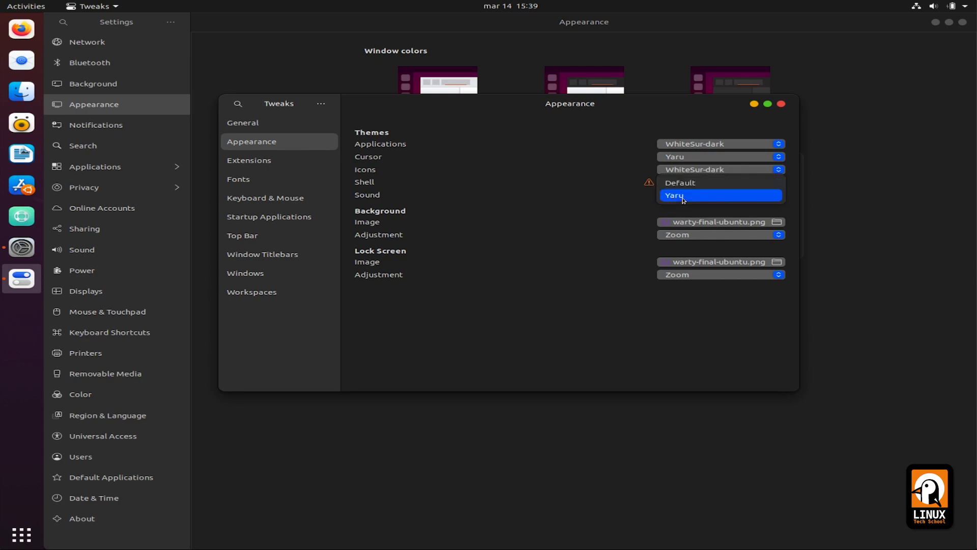
{"action": "left_click", "coordinate": [683, 196]}
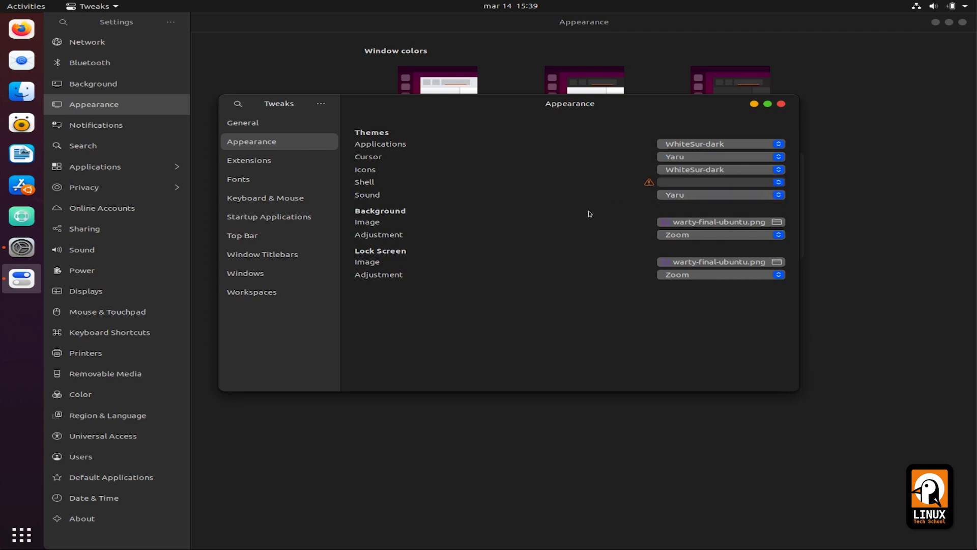
- Look through the list of shell extensions available in Tweaks
{"action": "left_click", "coordinate": [248, 162]}
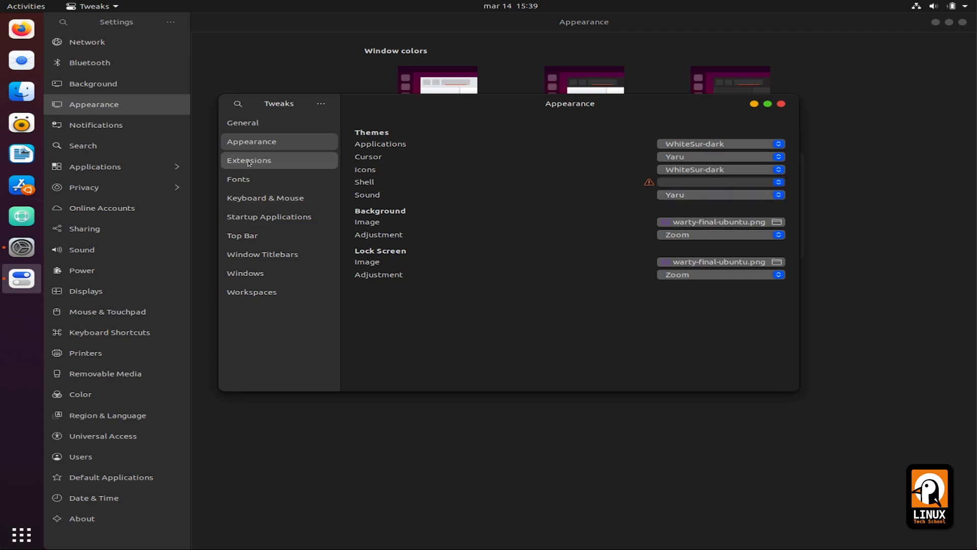
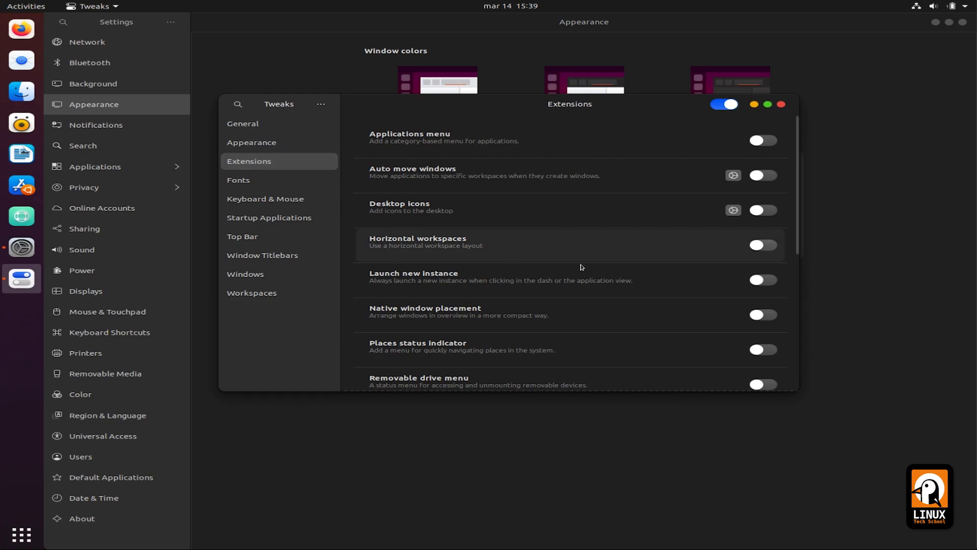
{"action": "scroll", "coordinate": [696, 297], "scroll_direction": "down", "scroll_amount": 3}
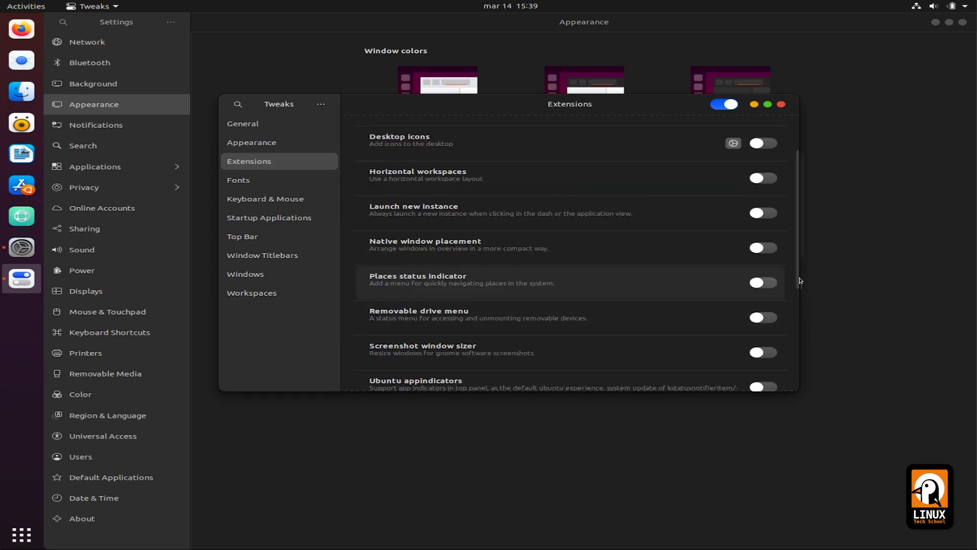
{"action": "scroll", "coordinate": [800, 308], "scroll_direction": "down", "scroll_amount": 2}
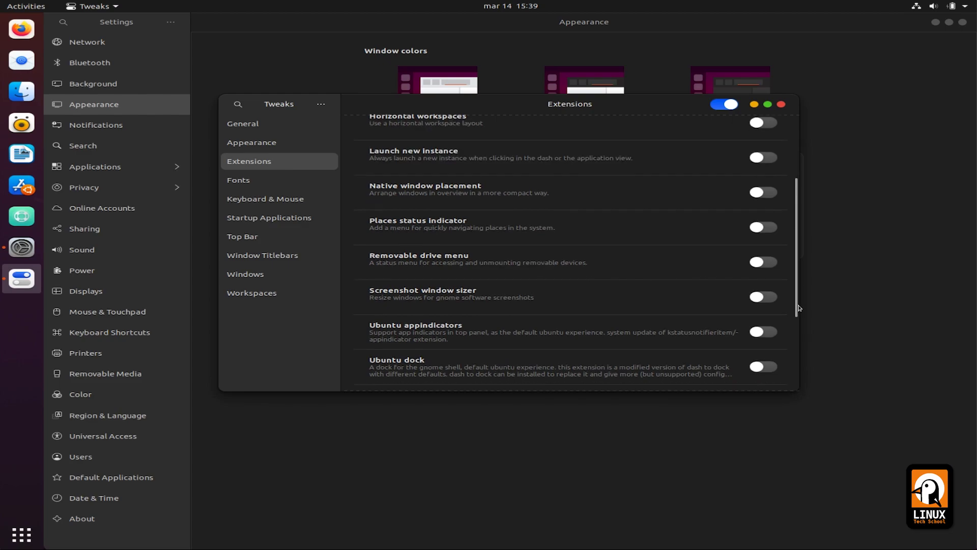
{"action": "scroll", "coordinate": [800, 308], "scroll_direction": "down", "scroll_amount": 3}
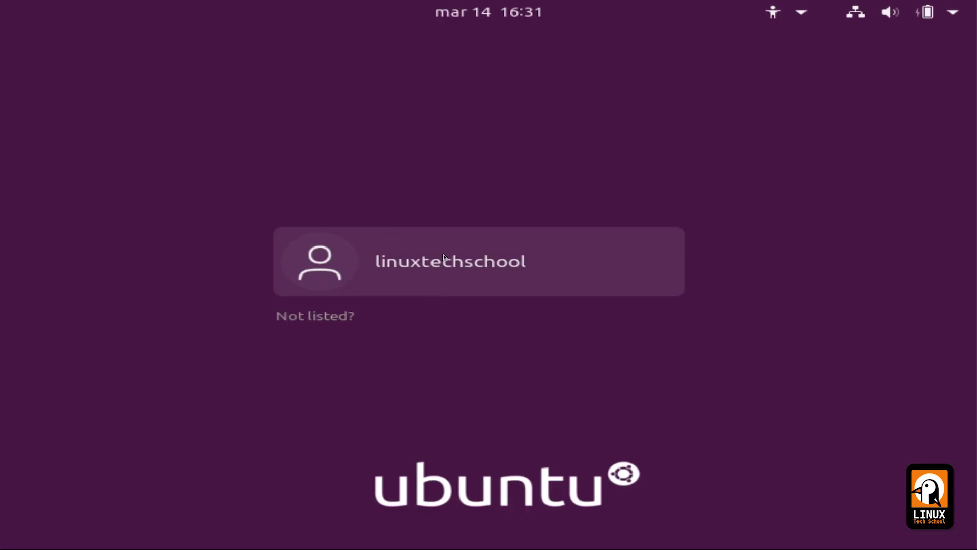
- Log in to the linuxtechschool account by entering the account password
{"action": "left_click", "coordinate": [444, 257]}
{"action": "type", "text": "••••••••••"}
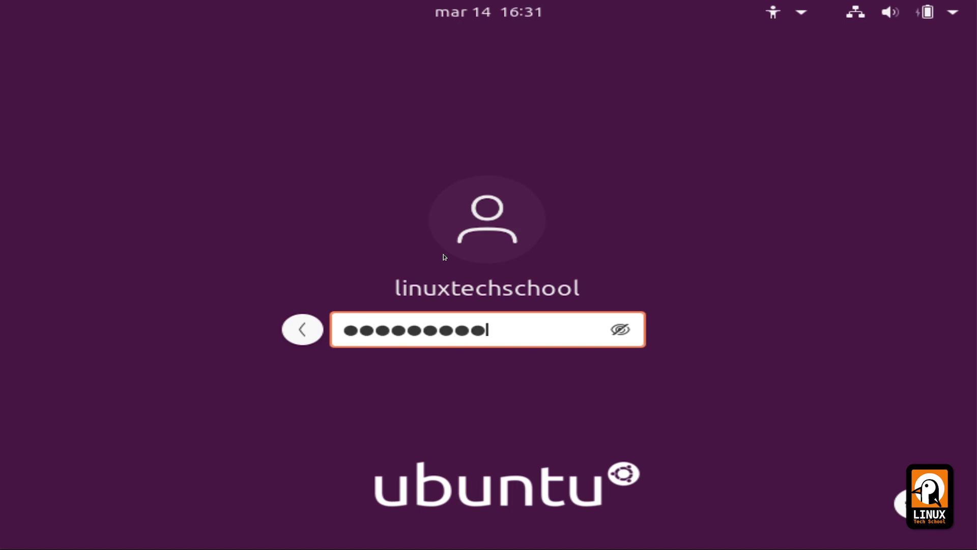
{"action": "key", "text": "Return"}
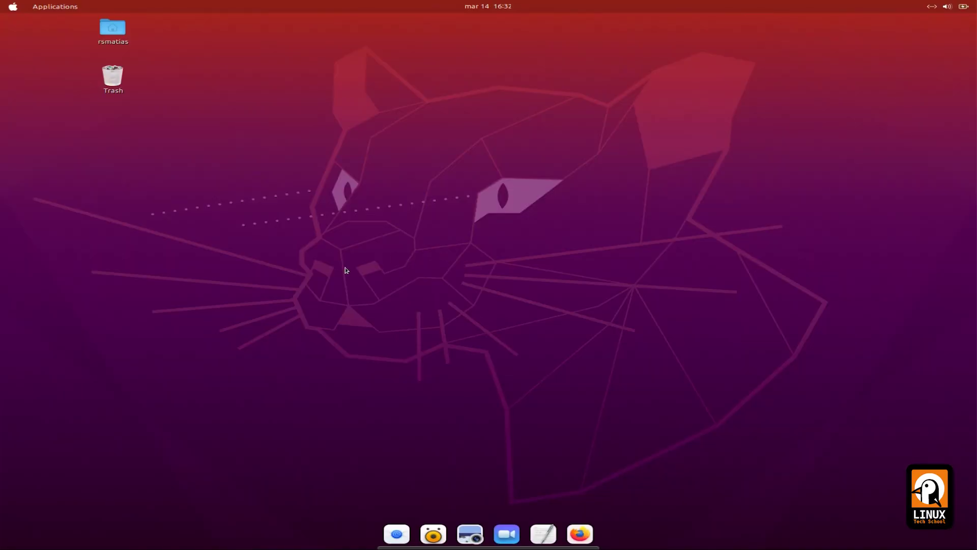
- Search the installed applications for "settings" and open the system Settings
{"action": "left_click", "coordinate": [12, 7]}
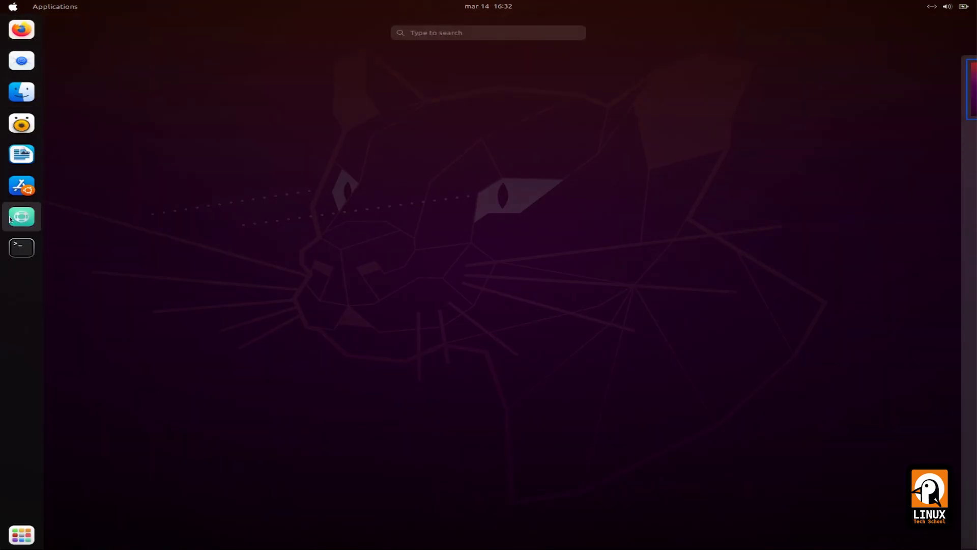
{"action": "type", "text": "s"}
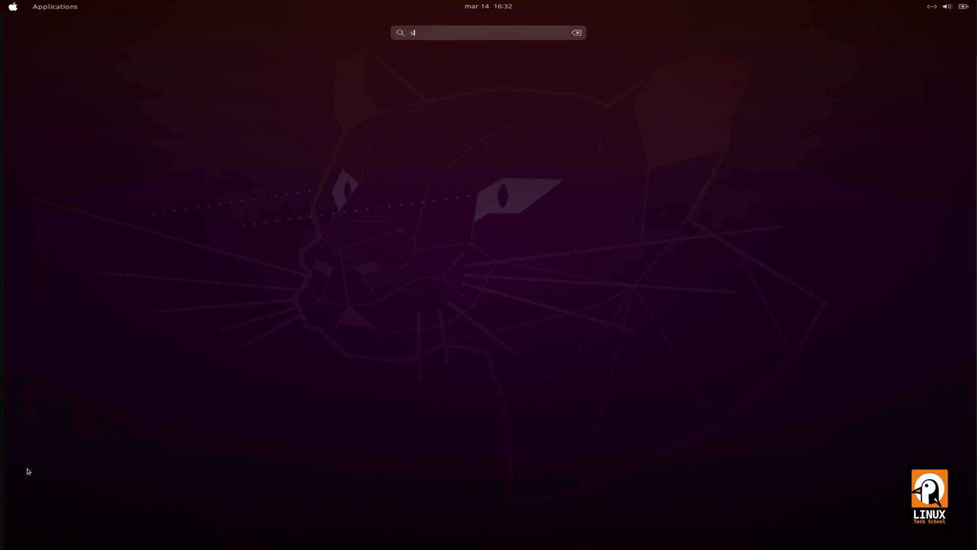
{"action": "type", "text": "elttings"}
{"action": "left_click", "coordinate": [379, 84]}
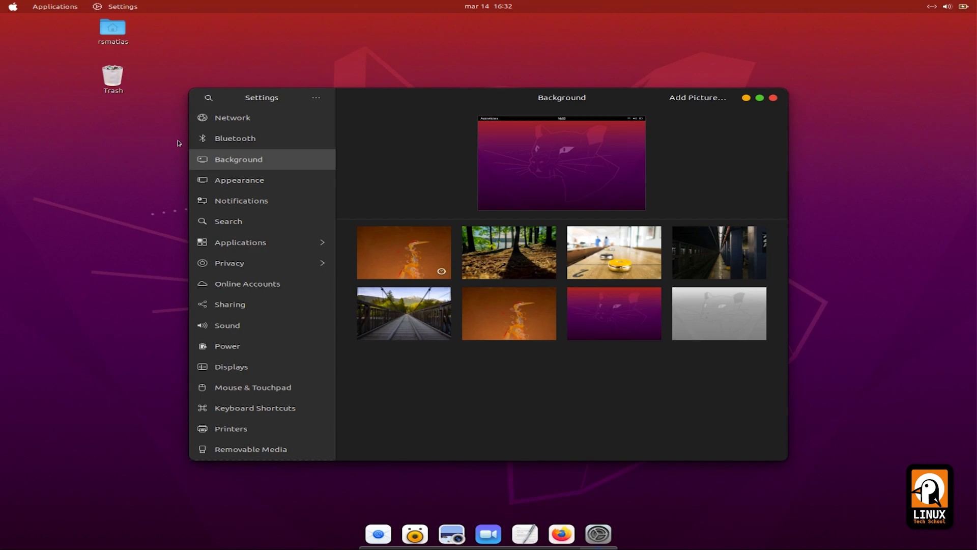
- Start adding a background picture and browse the computer's file system to the /usr/share folder
{"action": "left_click", "coordinate": [682, 101]}
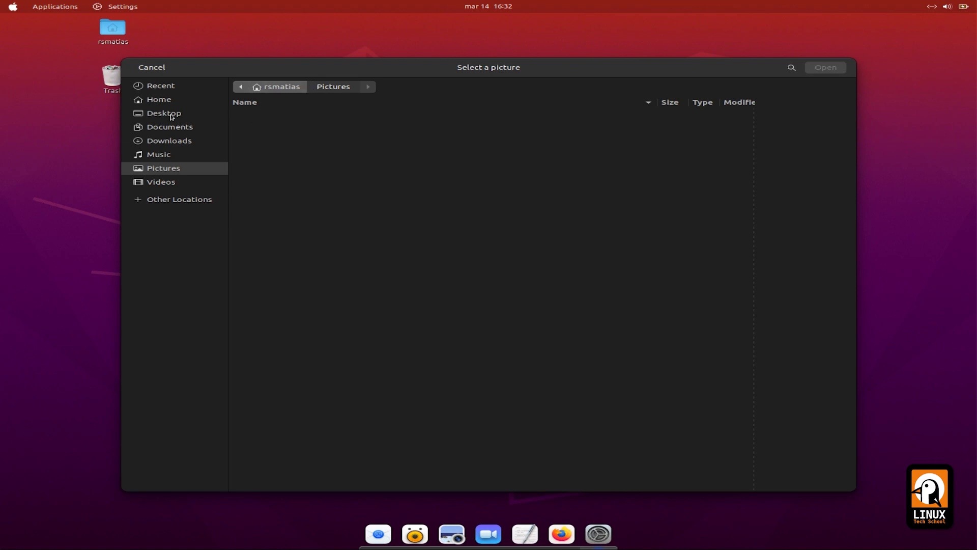
{"action": "left_click", "coordinate": [159, 200]}
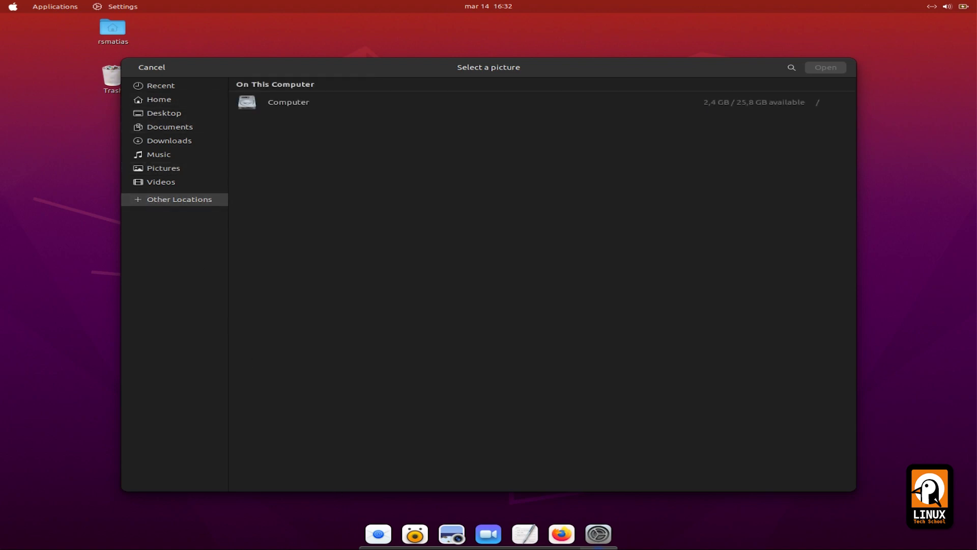
{"action": "left_click", "coordinate": [266, 108]}
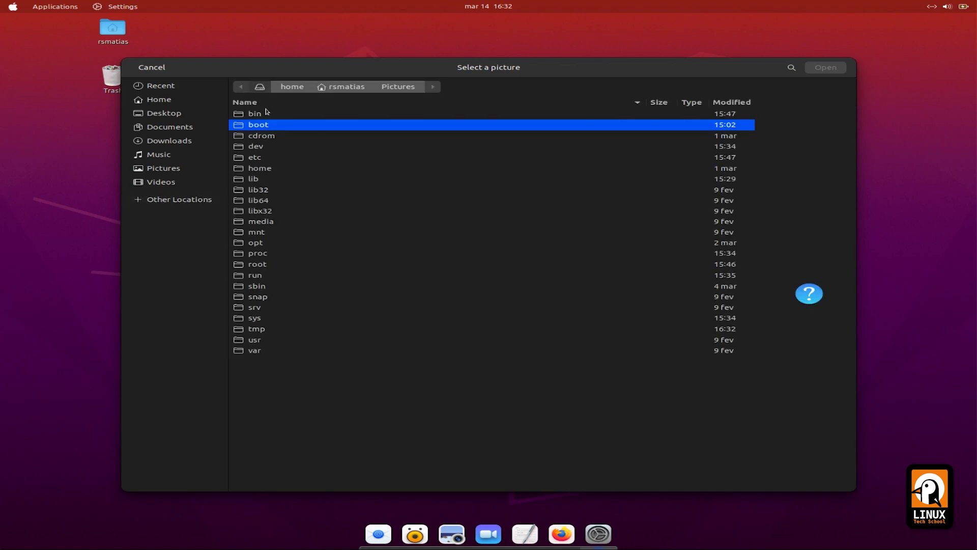
{"action": "double_click", "coordinate": [251, 343]}
{"action": "double_click", "coordinate": [261, 222]}
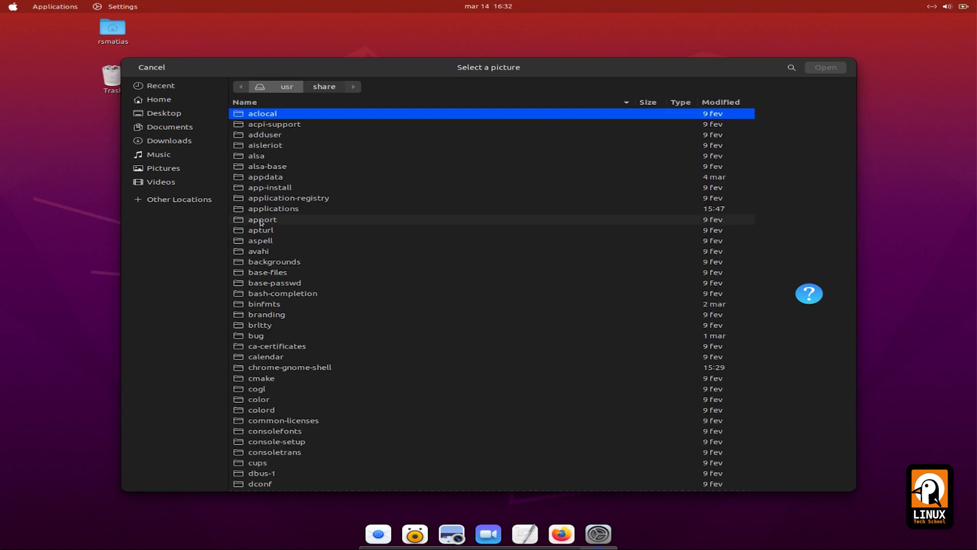
{"action": "type", "text": "themes"}
- In a terminal, run "sudo chmod o+rw /usr/share/wallpapers/" and authorize it with the account password
{"action": "key", "text": "ctrl+alt+t"}
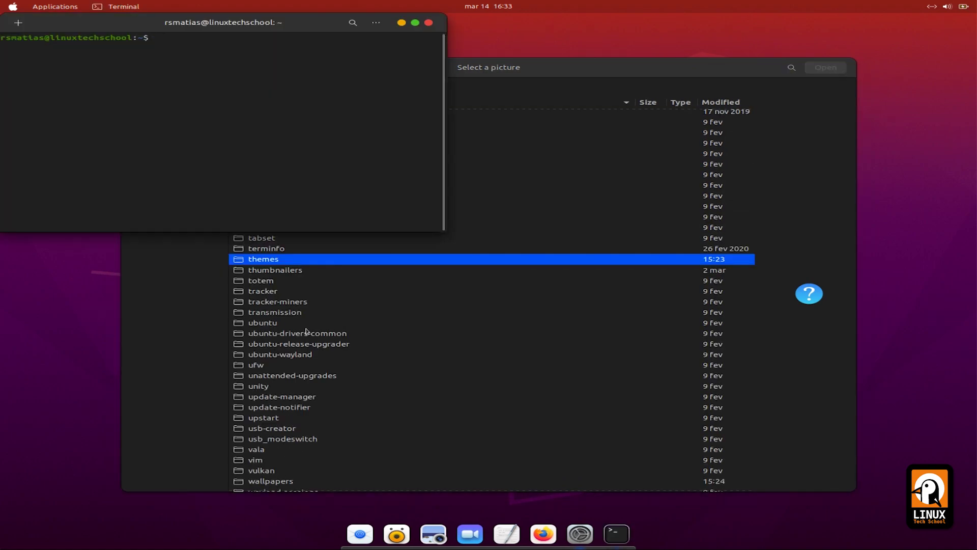
{"action": "type", "text": "sudo ch"}
{"action": "key", "text": "BackSpace"}
{"action": "type", "text": "hmod"}
{"action": "type", "text": " g"}
{"action": "type", "text": "+r"}
{"action": "type", "text": "w"}
{"action": "key", "text": "BackSpace"}
{"action": "key", "text": "BackSpace"}
{"action": "type", "text": "o+rw /usr/share/"}
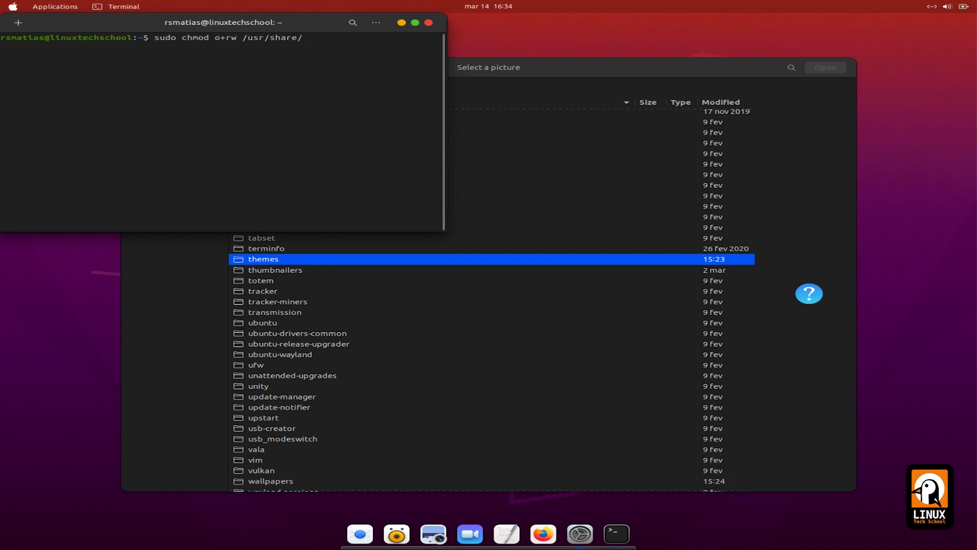
{"action": "type", "text": "wallpapers/"}
{"action": "key", "text": "Return"}
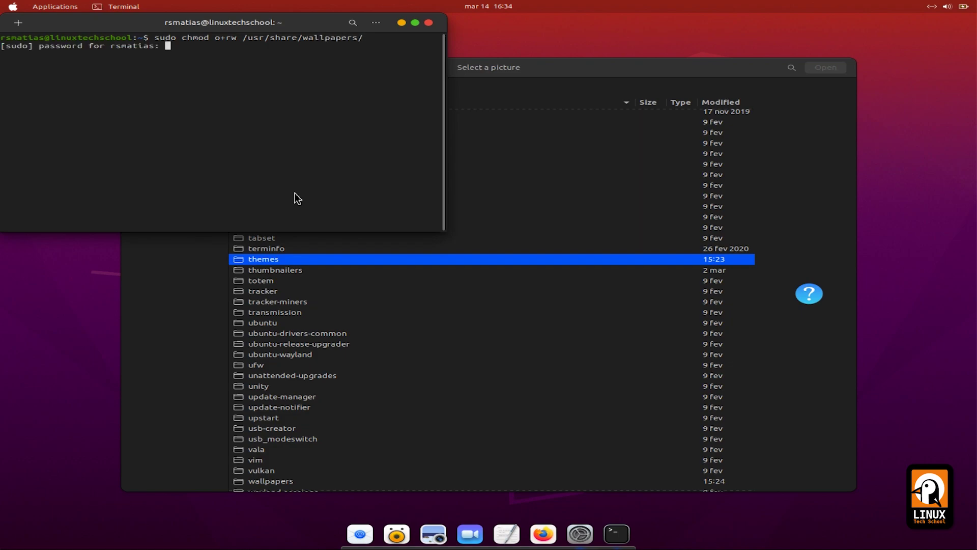
{"action": "key", "text": "Return"}
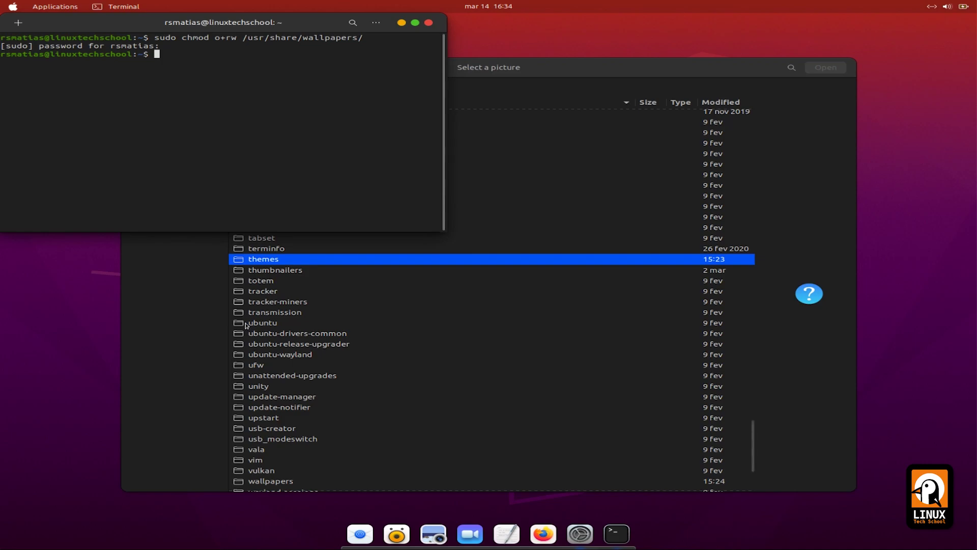
- Add the picture 2560x1440.png from wallpapers/WhiteSur/contents/images to the available backgrounds
{"action": "left_click", "coordinate": [241, 253]}
{"action": "double_click", "coordinate": [242, 260]}
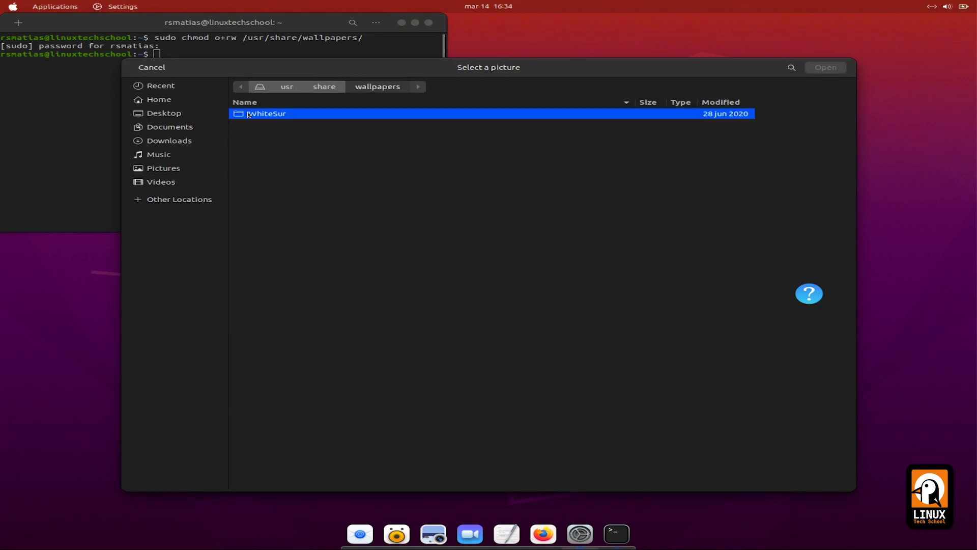
{"action": "double_click", "coordinate": [238, 116]}
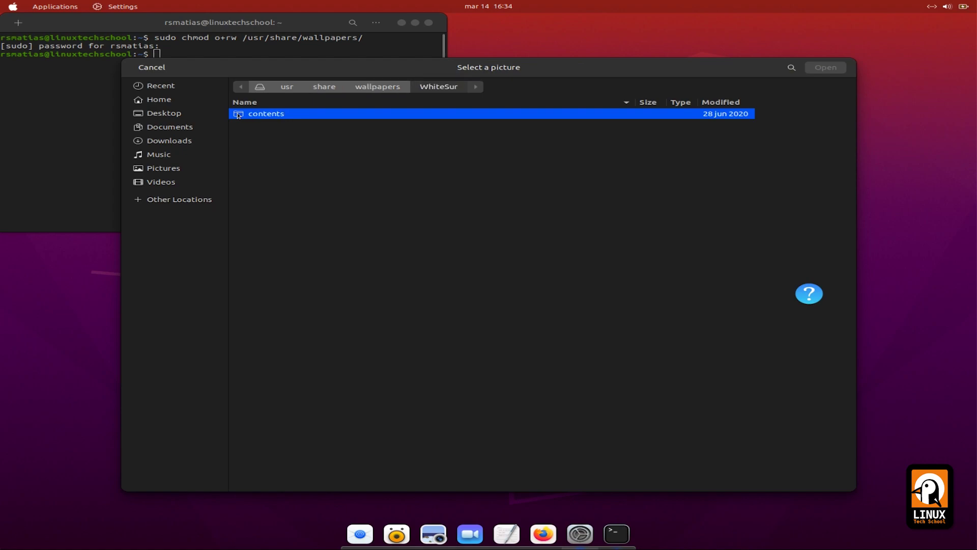
{"action": "double_click", "coordinate": [238, 115]}
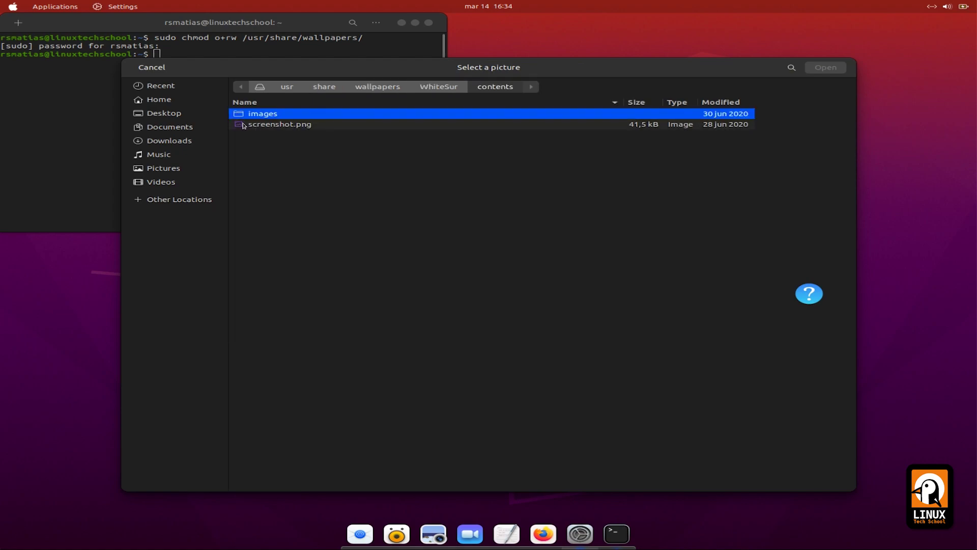
{"action": "left_click", "coordinate": [243, 125]}
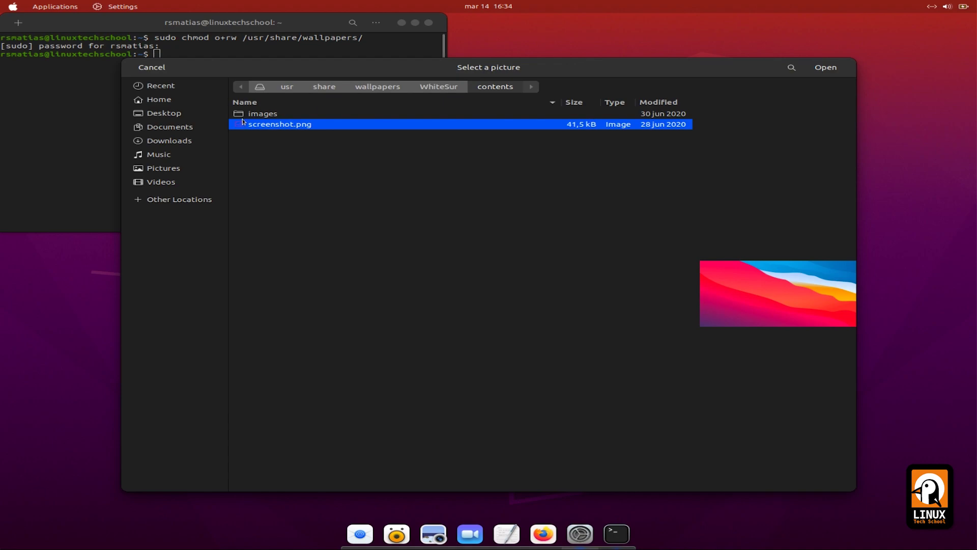
{"action": "left_click", "coordinate": [243, 119]}
{"action": "double_click", "coordinate": [243, 118]}
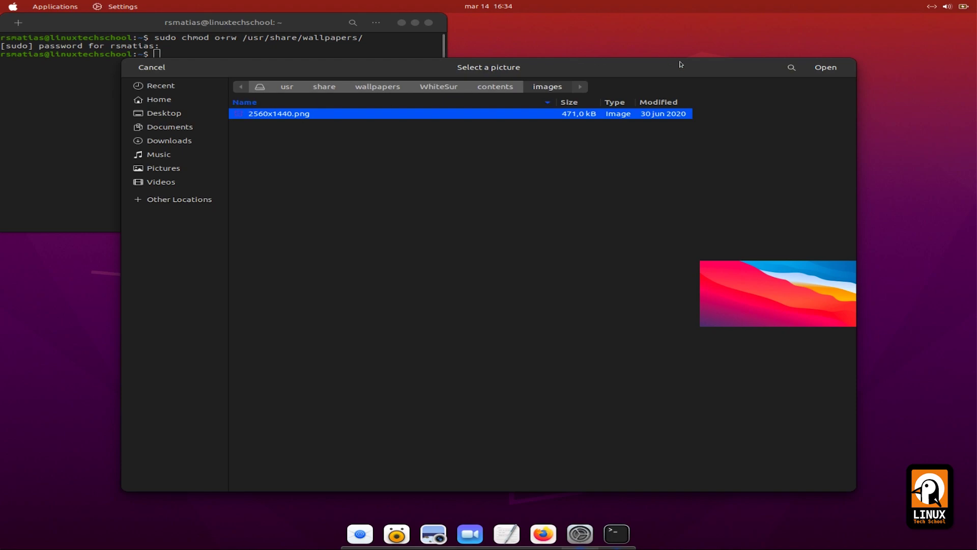
{"action": "left_click", "coordinate": [827, 68]}
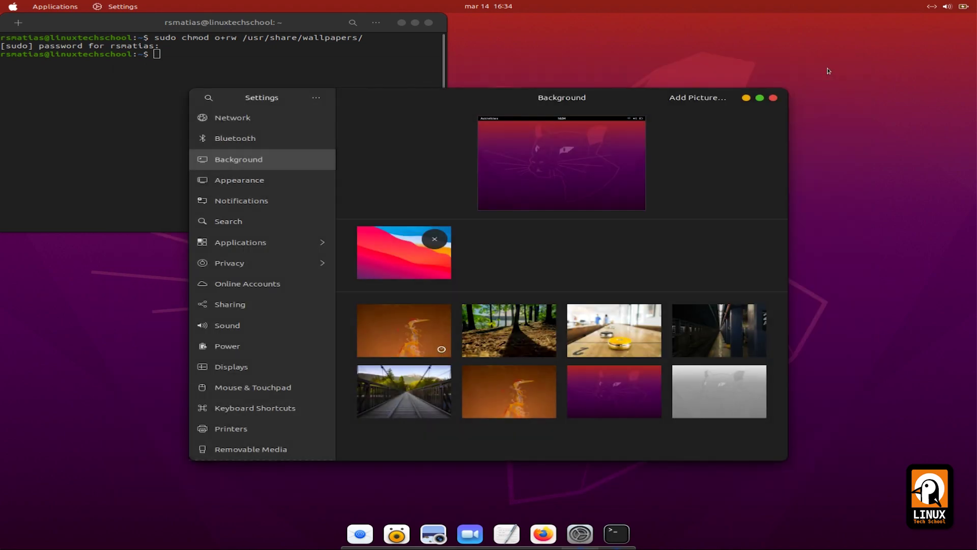
- Apply the added WhiteSur picture as the desktop background, and close Settings and the terminal
{"action": "left_click", "coordinate": [404, 257]}
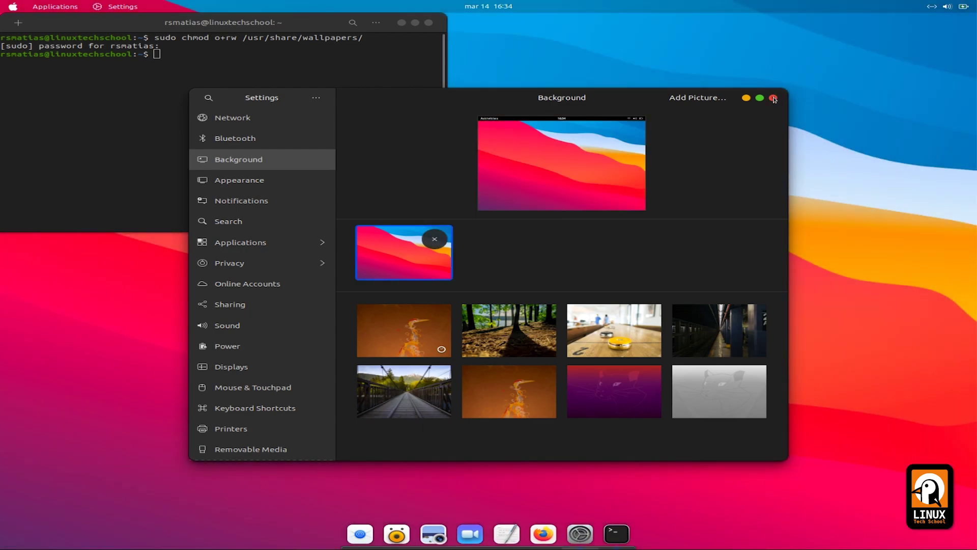
{"action": "left_click", "coordinate": [773, 98]}
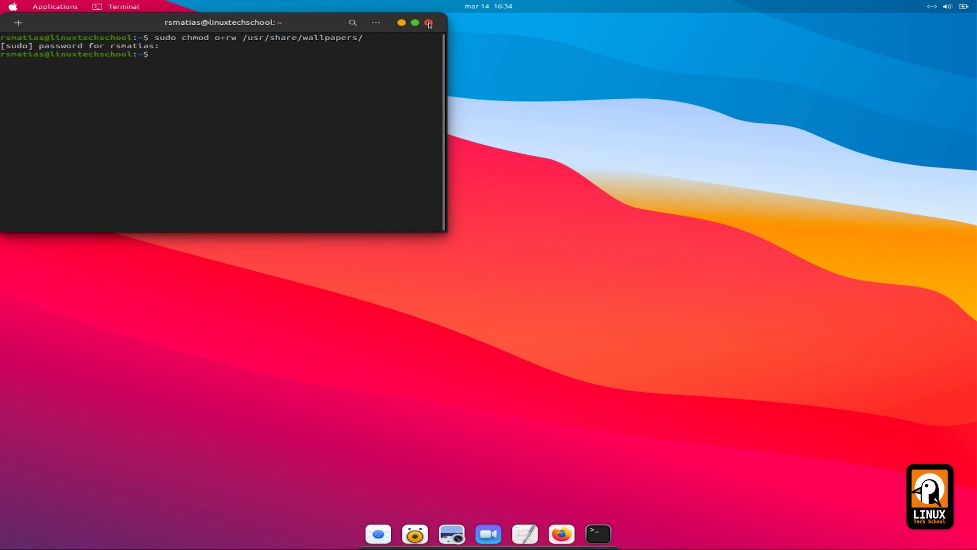
{"action": "left_click", "coordinate": [429, 22]}
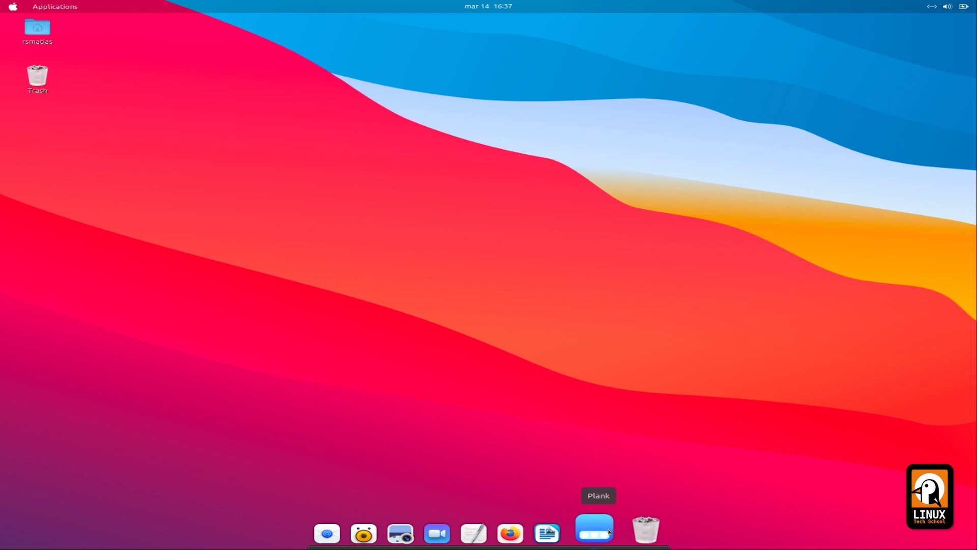
- Add the Applications docklet to the Plank dock just before the Trash, and close the Plank preferences
{"action": "right_click", "coordinate": [609, 531]}
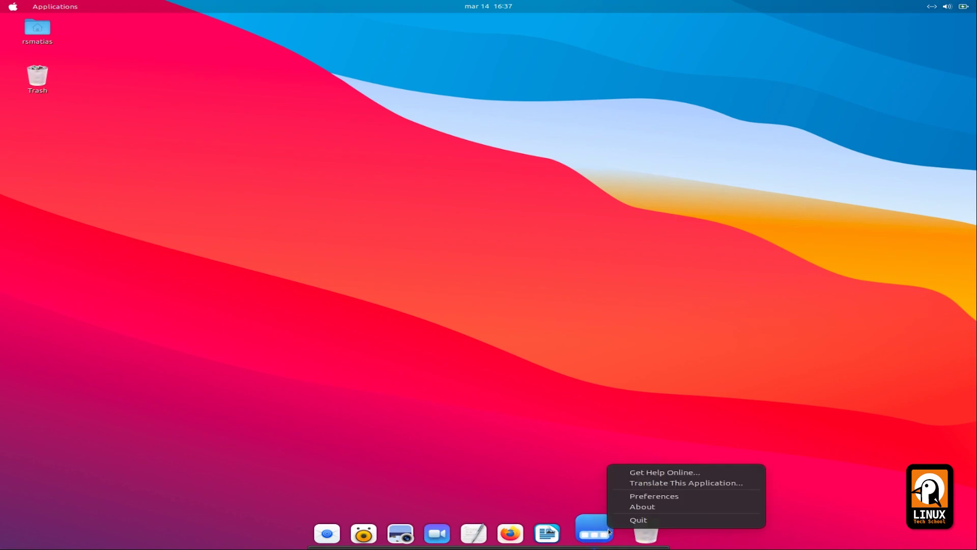
{"action": "left_click", "coordinate": [641, 497]}
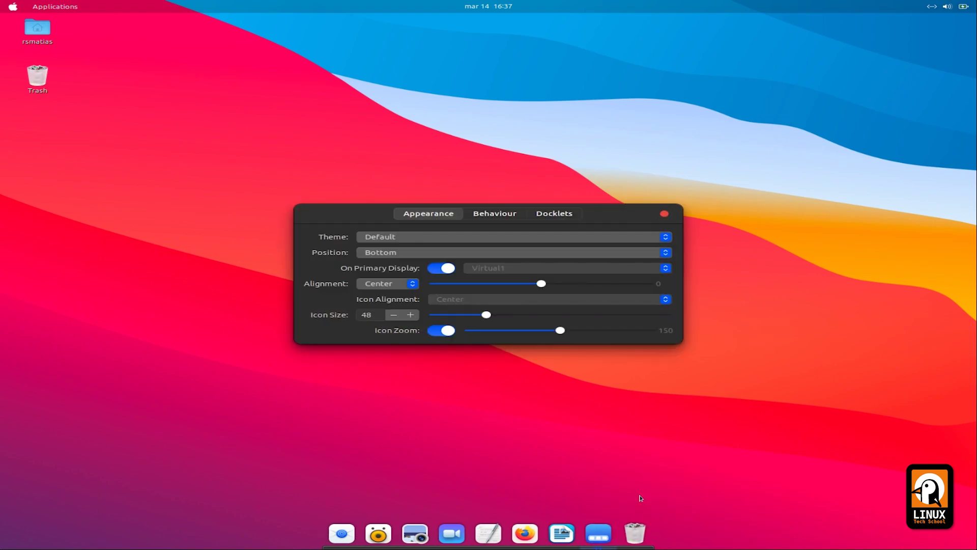
{"action": "left_click", "coordinate": [548, 214]}
{"action": "left_click_drag", "start_coordinate": [370, 244], "coordinate": [618, 533]}
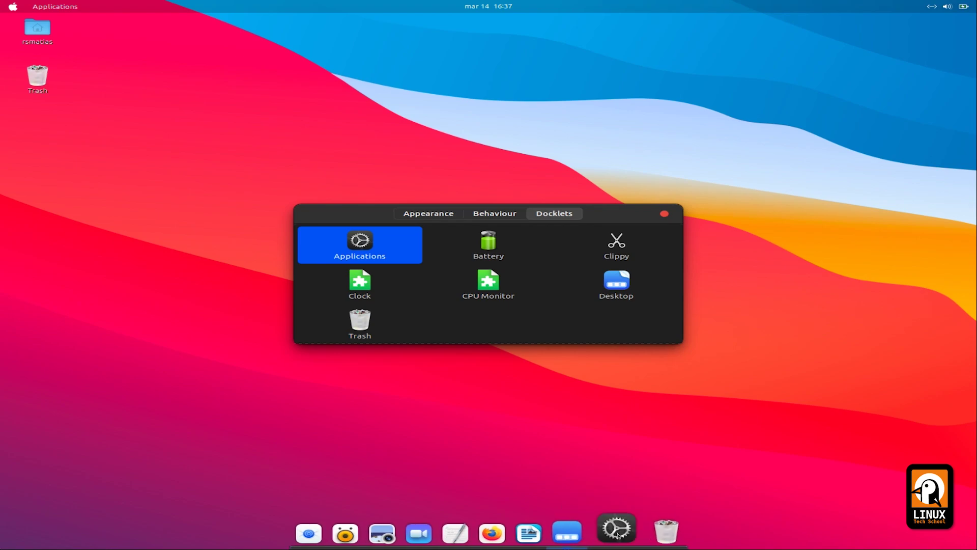
{"action": "left_click", "coordinate": [665, 215]}
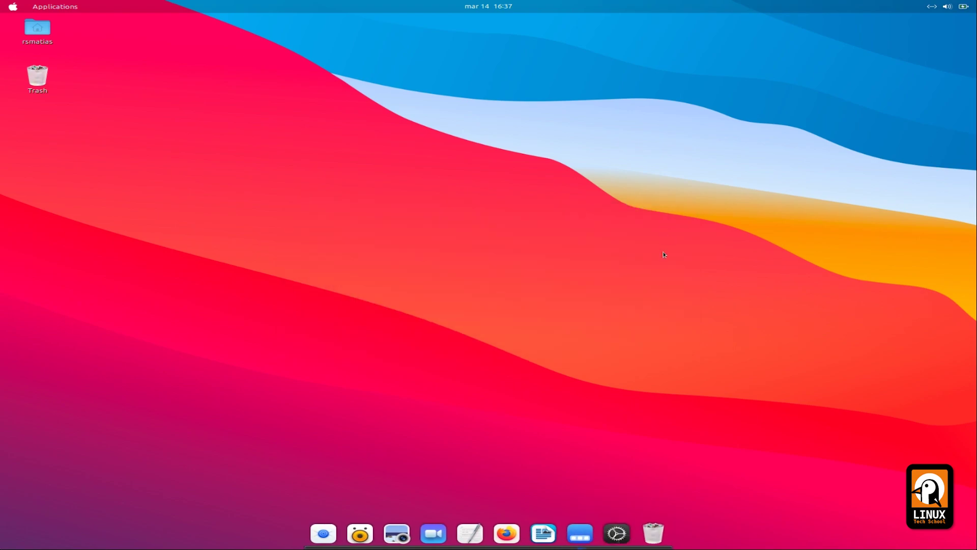
- Open the Startup Applications preferences from the Plank dock and begin a new startup program named Plank
{"action": "left_click", "coordinate": [619, 531]}
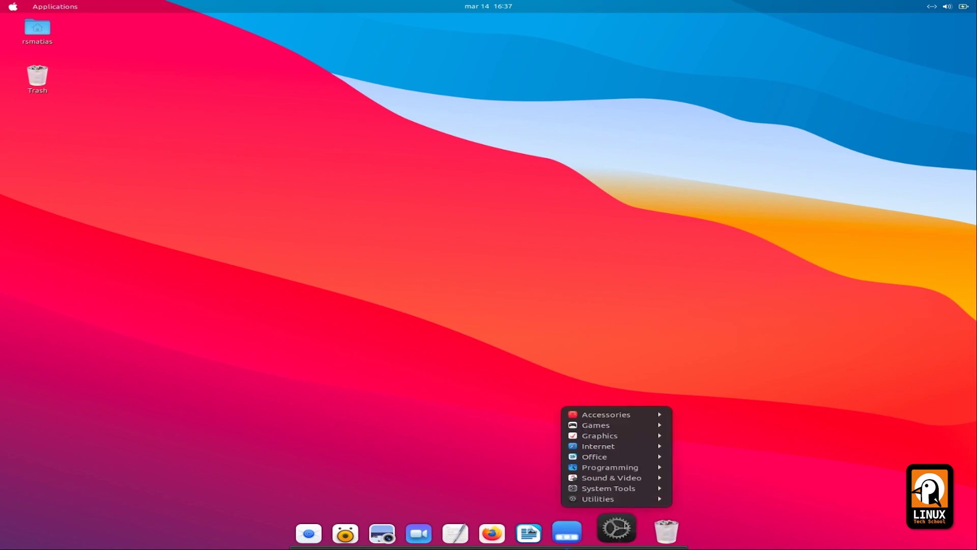
{"action": "mouse_move", "coordinate": [637, 489]}
{"action": "mouse_move", "coordinate": [719, 503]}
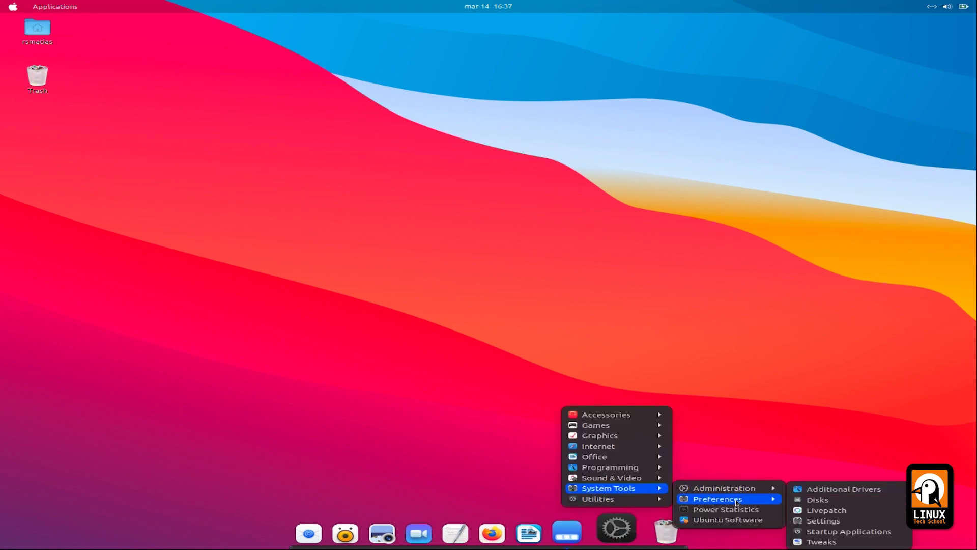
{"action": "left_click", "coordinate": [815, 532]}
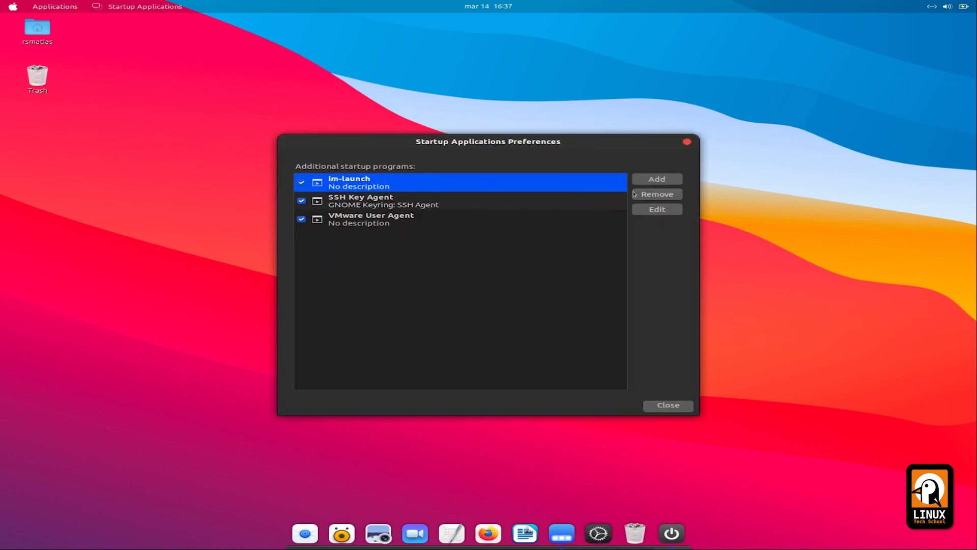
{"action": "left_click", "coordinate": [657, 181]}
{"action": "type", "text": "Plank"}
{"action": "key", "text": "Tab"}
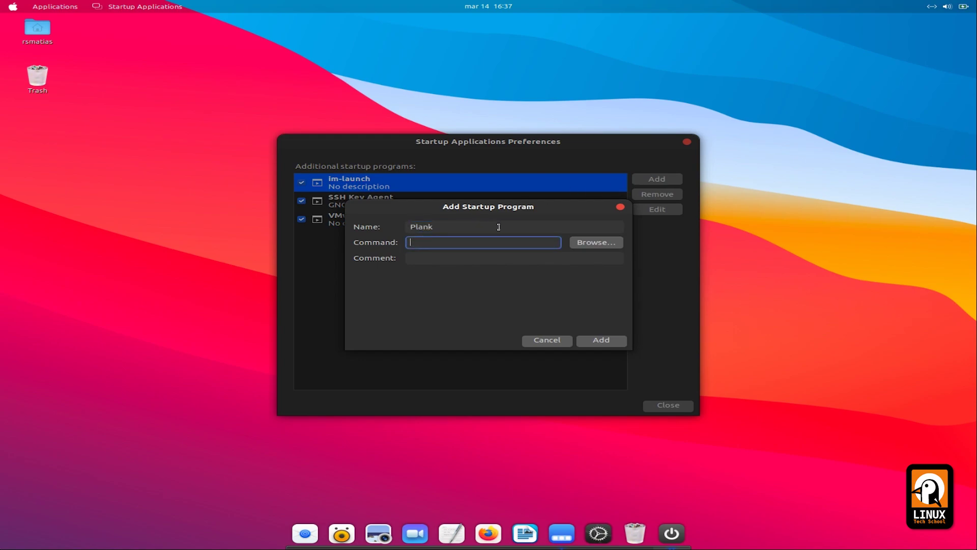
- Browse to the plank executable in /usr/bin and set it as the new startup program's command
{"action": "left_click", "coordinate": [581, 243]}
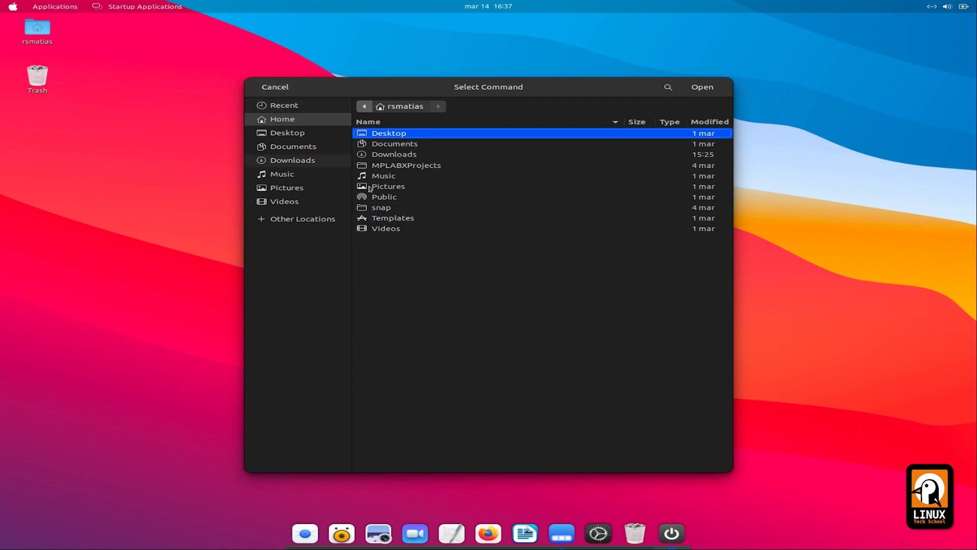
{"action": "left_click", "coordinate": [327, 219]}
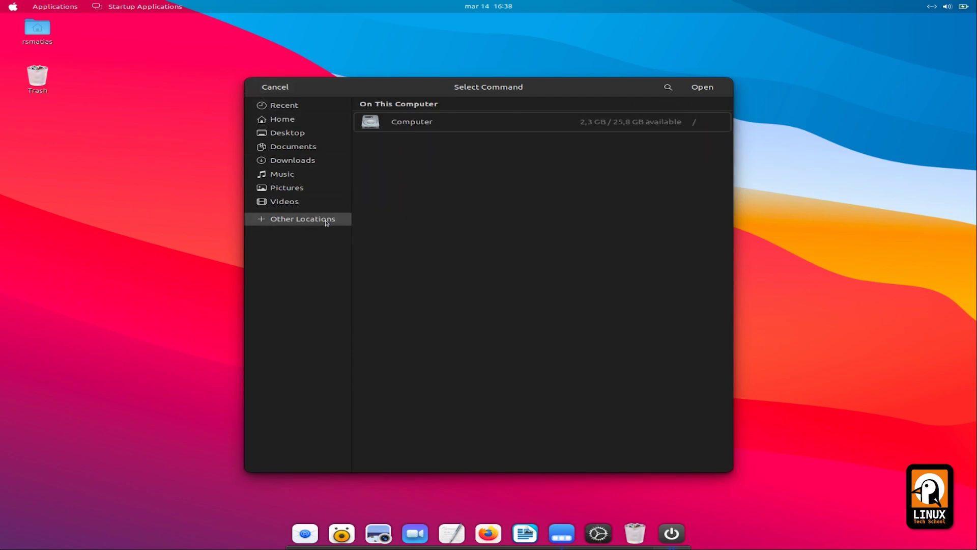
{"action": "left_click", "coordinate": [403, 122]}
{"action": "left_click", "coordinate": [403, 122]}
{"action": "double_click", "coordinate": [378, 143]}
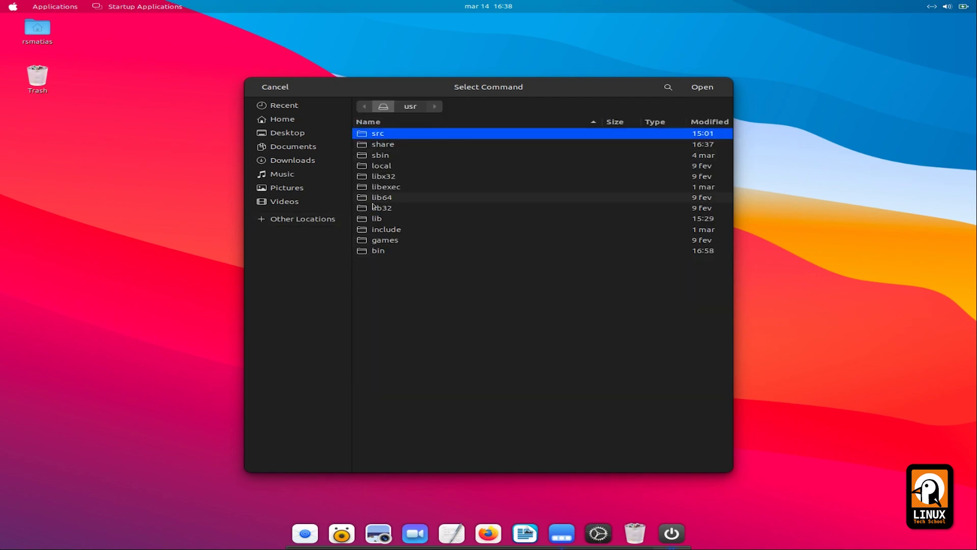
{"action": "double_click", "coordinate": [378, 251]}
{"action": "left_click", "coordinate": [385, 274]}
{"action": "type", "text": "pl"}
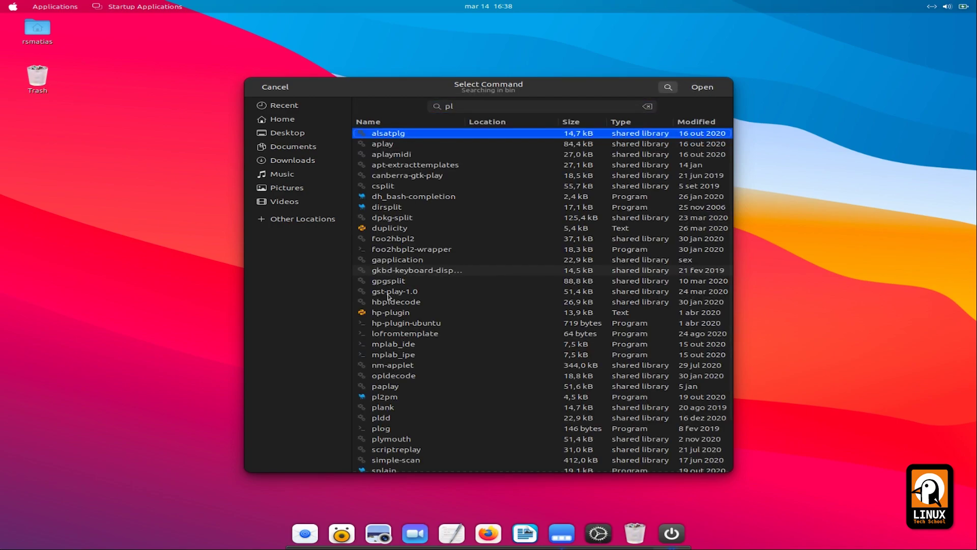
{"action": "left_click", "coordinate": [390, 407]}
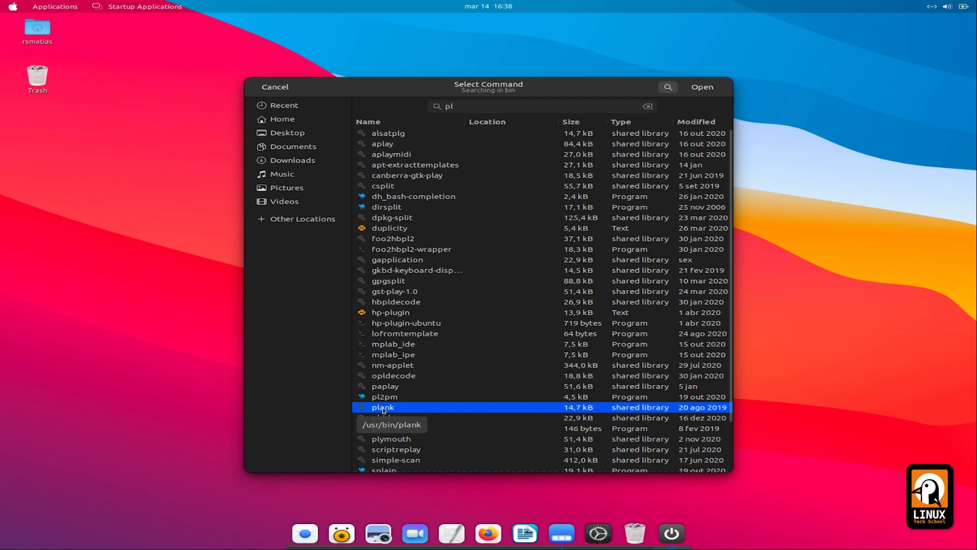
{"action": "left_click", "coordinate": [702, 87]}
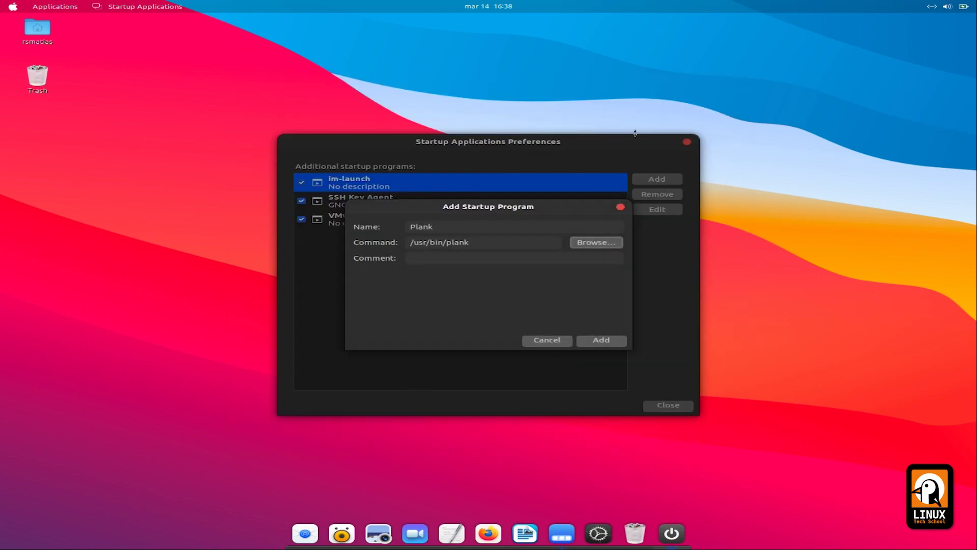
- Add the Plank startup entry with the comment "Plank at startup" and close the Startup Applications preferences
{"action": "left_click", "coordinate": [501, 259]}
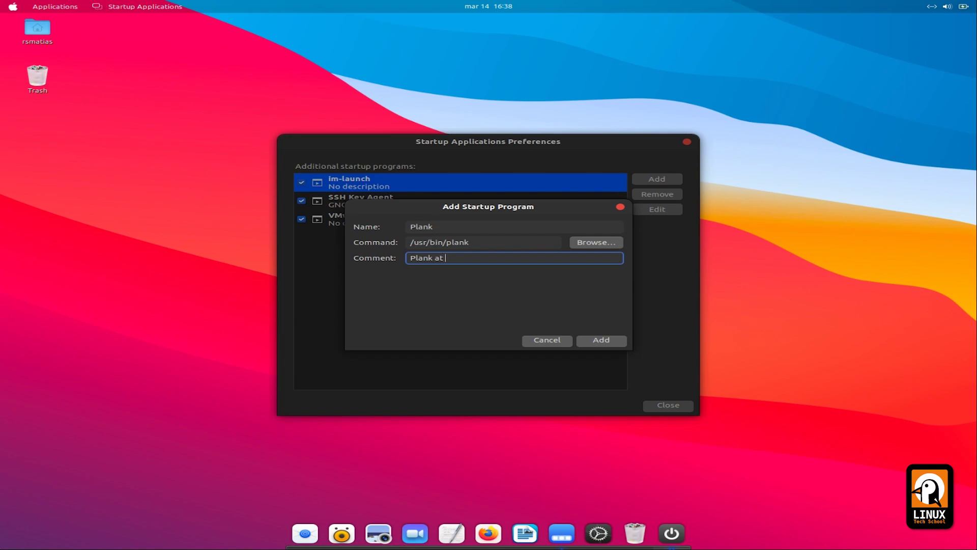
{"action": "type", "text": "Plank at startup"}
{"action": "left_click", "coordinate": [593, 341]}
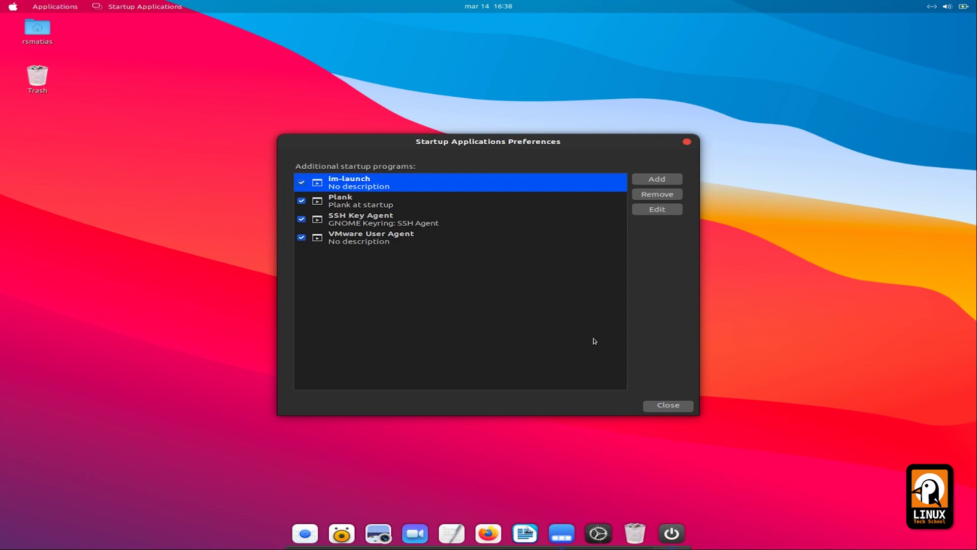
{"action": "left_click", "coordinate": [668, 407]}
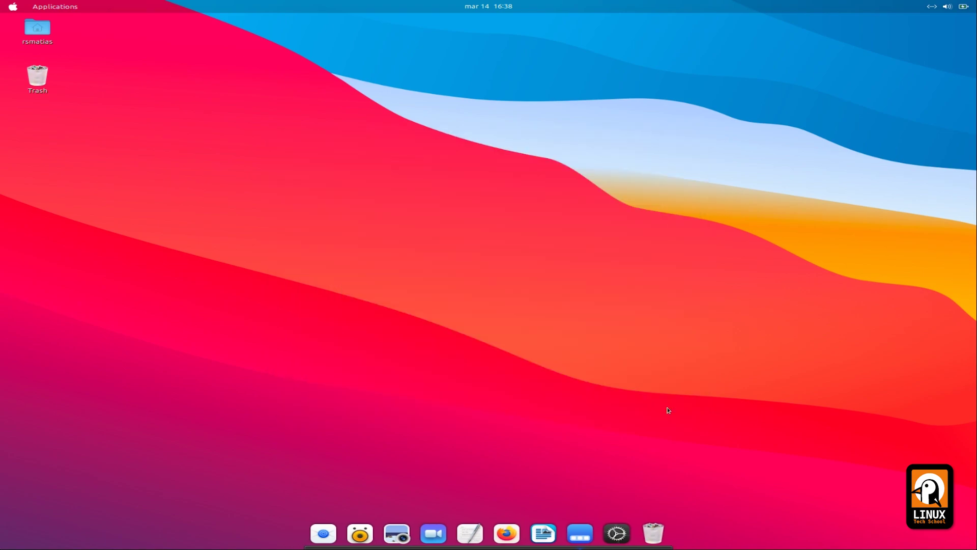
- Log out of the session and log back in to the same account with its password
{"action": "left_click", "coordinate": [946, 6]}
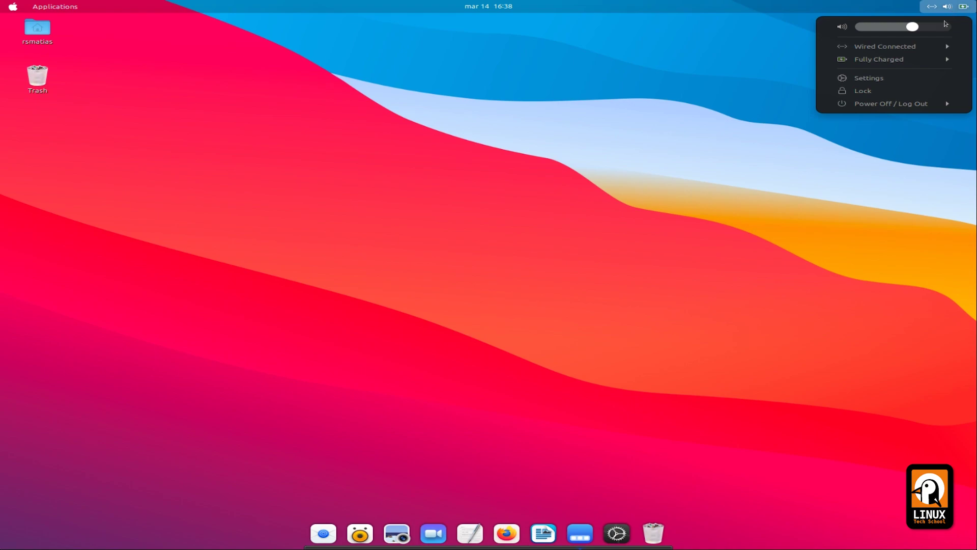
{"action": "left_click", "coordinate": [910, 106]}
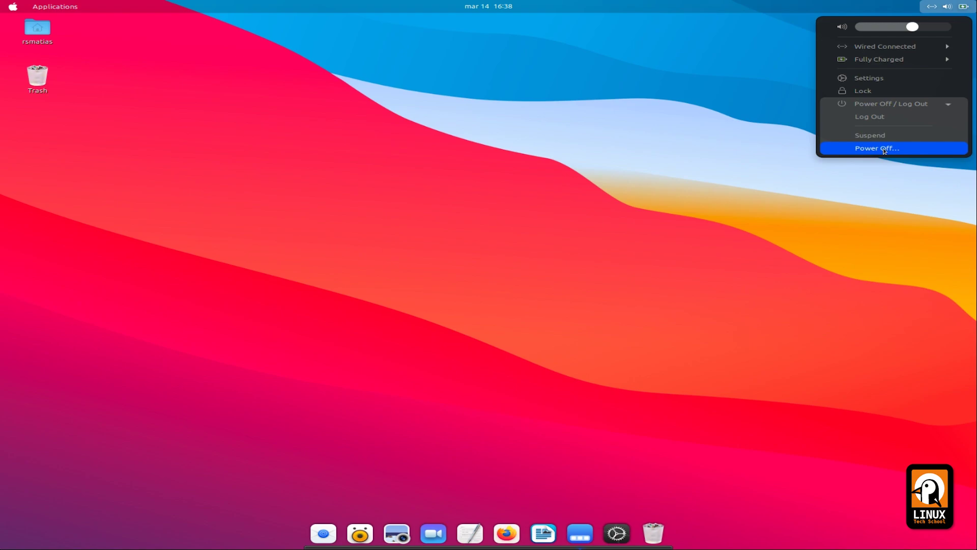
{"action": "left_click", "coordinate": [873, 117]}
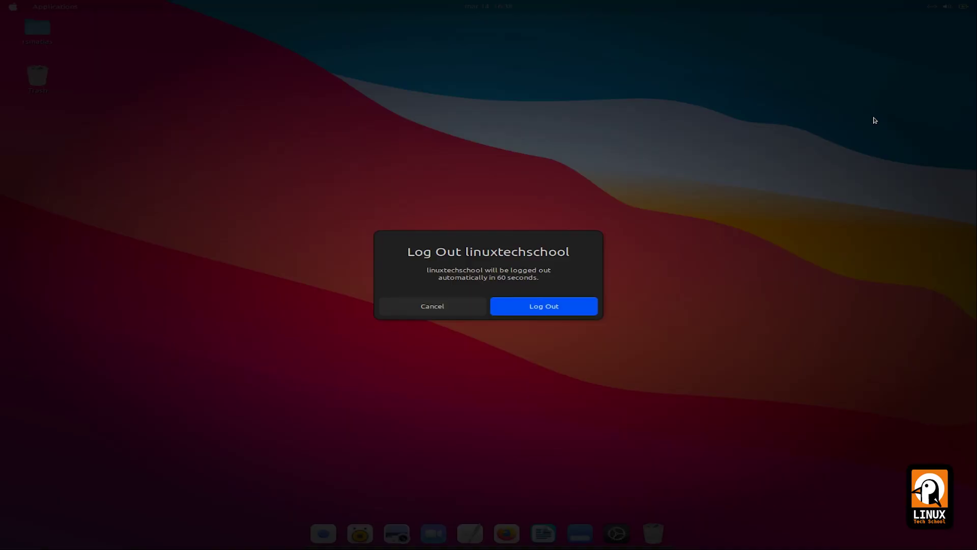
{"action": "left_click", "coordinate": [568, 305]}
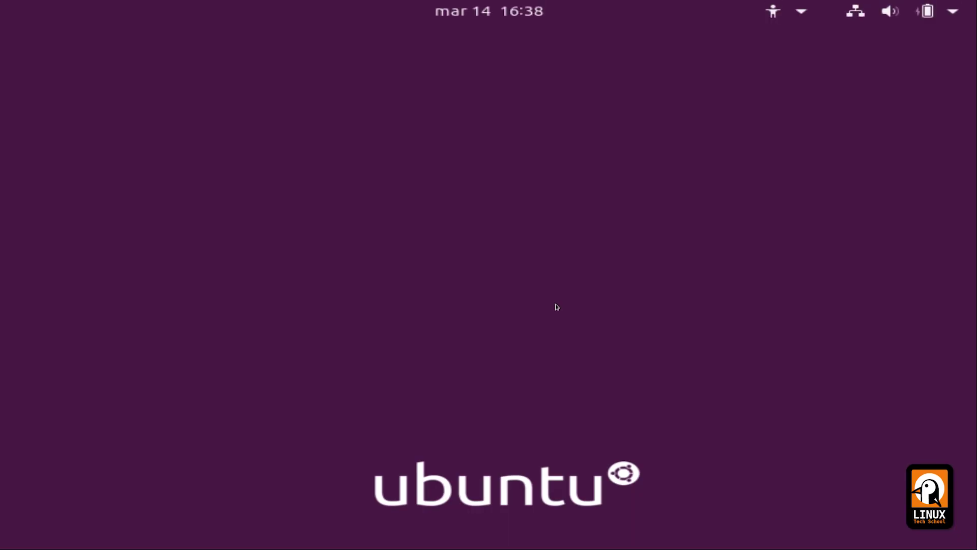
{"action": "left_click", "coordinate": [502, 283]}
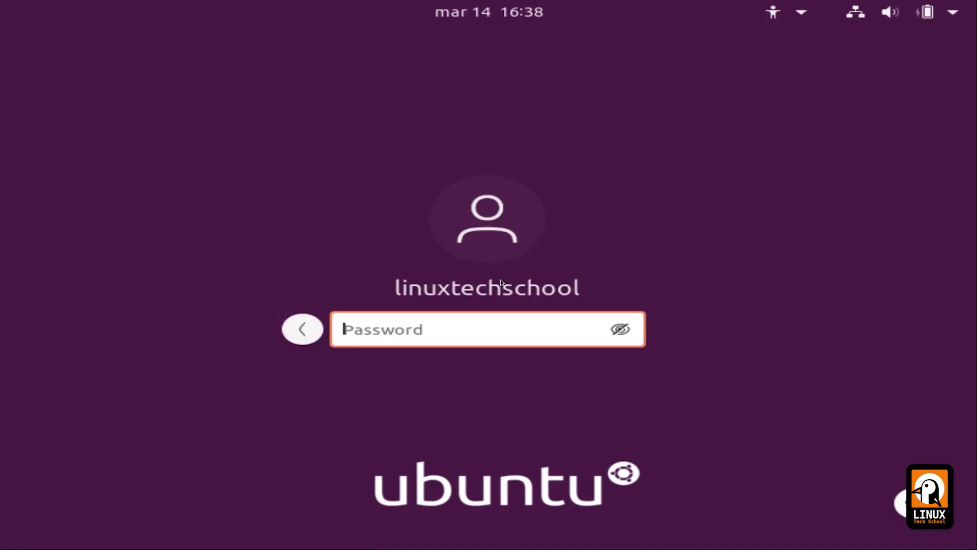
{"action": "type", "text": "*********"}
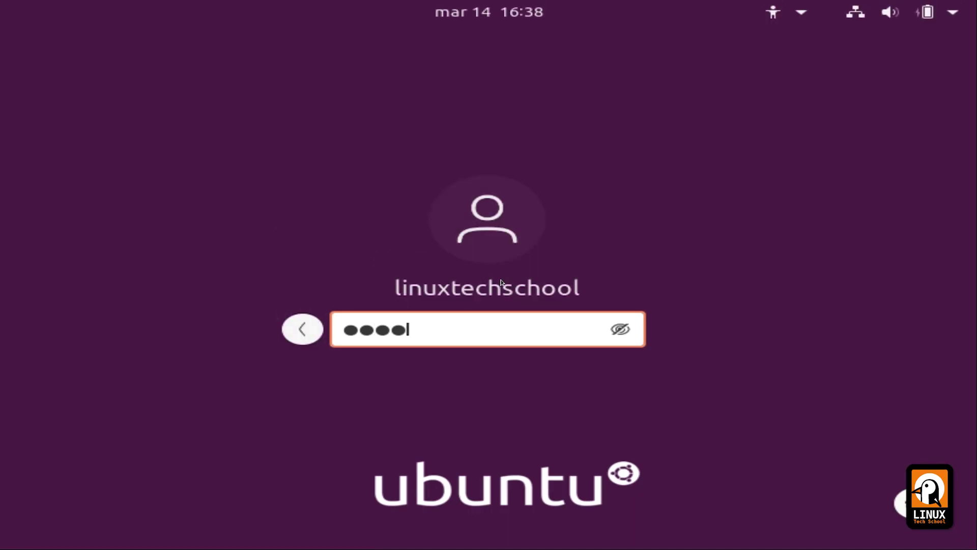
{"action": "key", "text": "Return"}
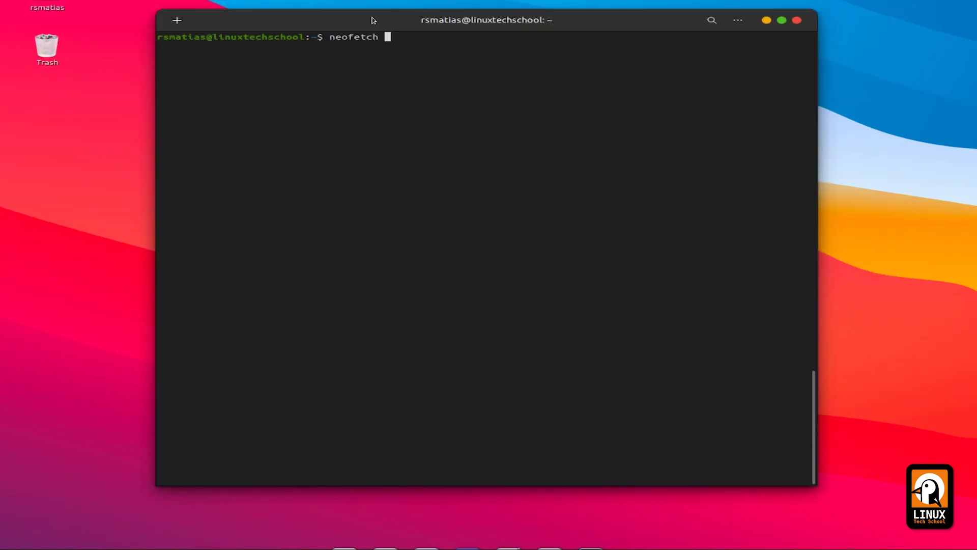
- Run neofetch in a terminal and examine the WM Theme line in the system information
{"action": "key", "text": "Return"}
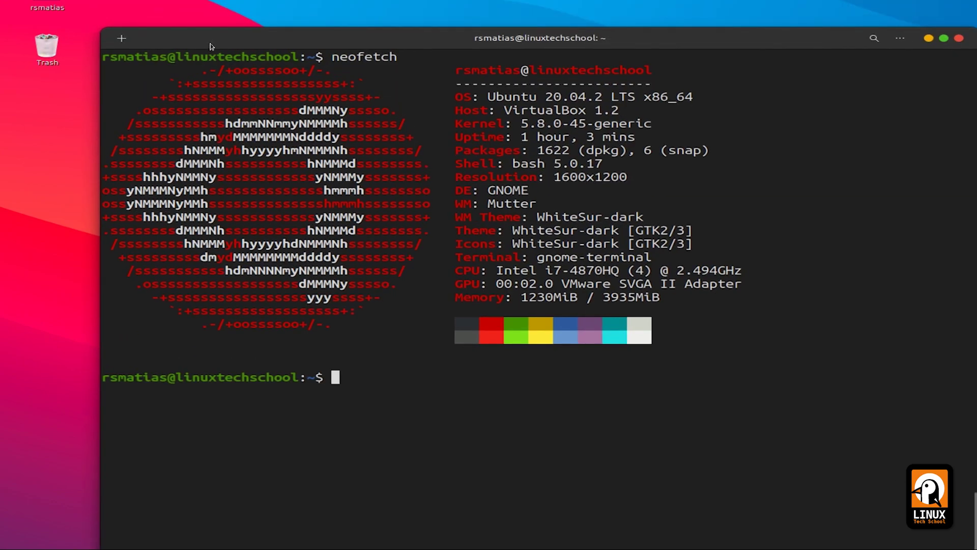
{"action": "left_click_drag", "start_coordinate": [261, 38], "coordinate": [208, 67]}
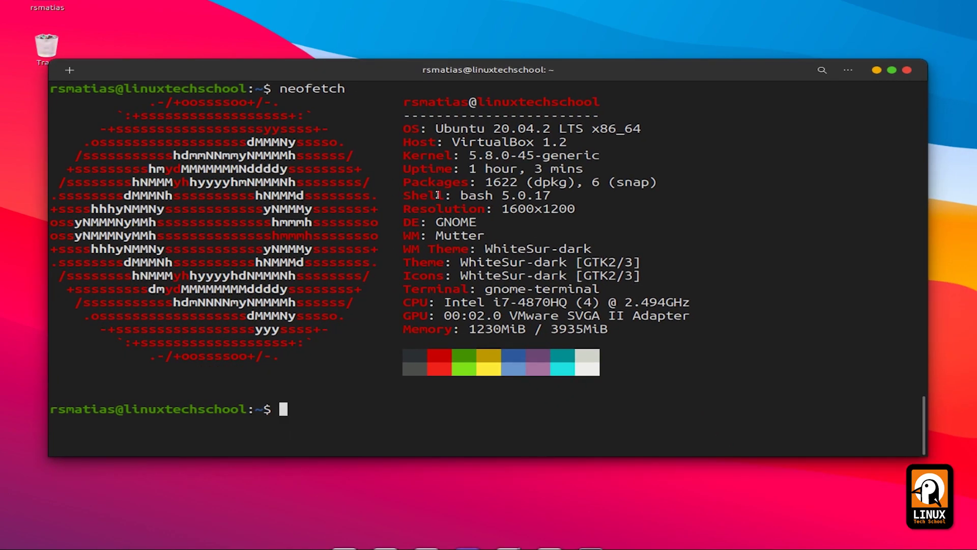
{"action": "left_click_drag", "start_coordinate": [485, 249], "coordinate": [593, 253]}
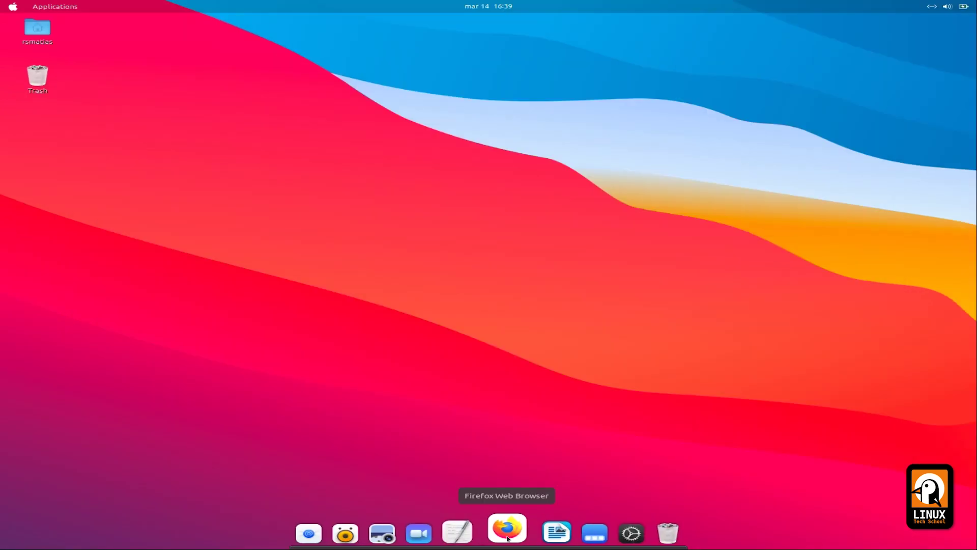
- Open Firefox from the Plank dock and move its window toward the upper-left area of the desktop
{"action": "left_click", "coordinate": [507, 530]}
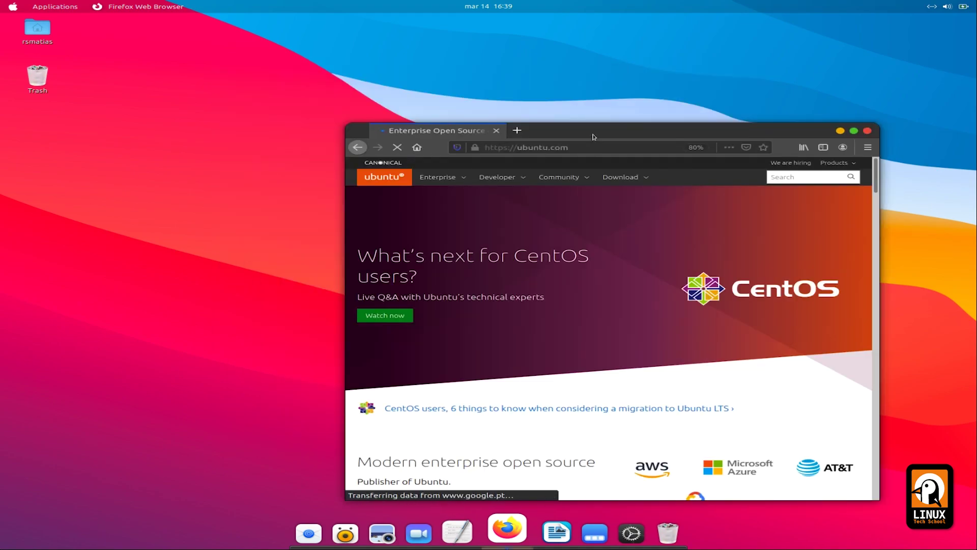
{"action": "scroll", "coordinate": [560, 230], "scroll_direction": "down", "scroll_amount": 3}
{"action": "left_click_drag", "start_coordinate": [594, 137], "coordinate": [281, 50]}
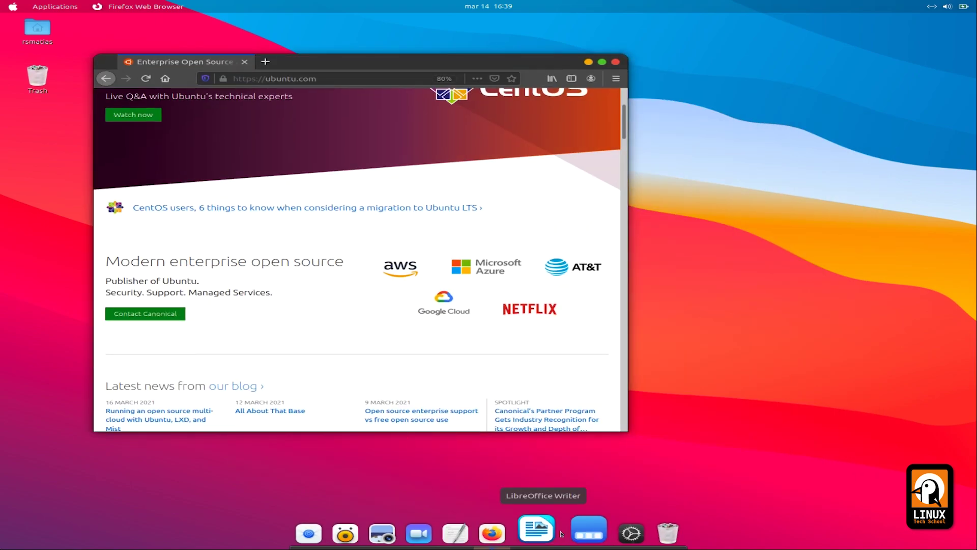
- Open LibreOffice Writer from the Plank dock and recover the document Untitled 1
{"action": "left_click", "coordinate": [545, 534]}
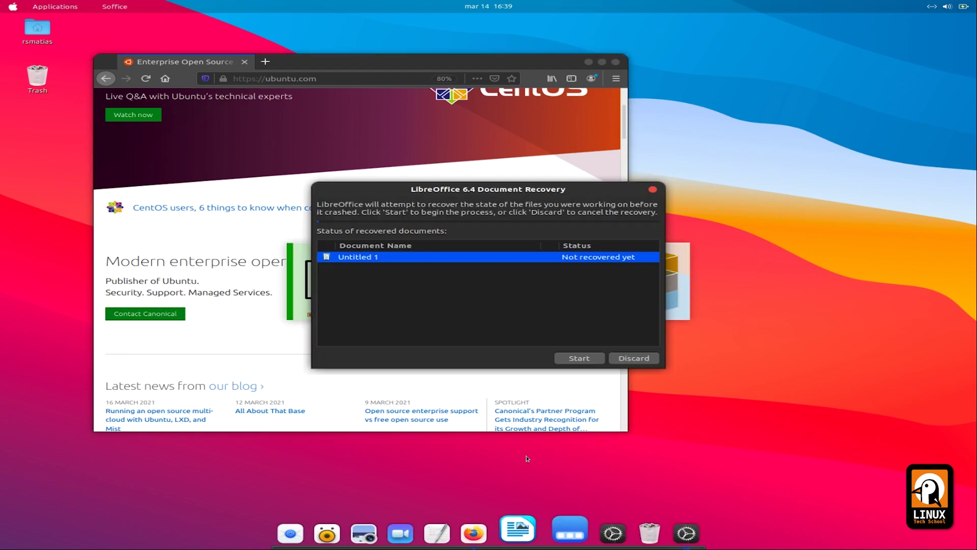
{"action": "left_click", "coordinate": [596, 359]}
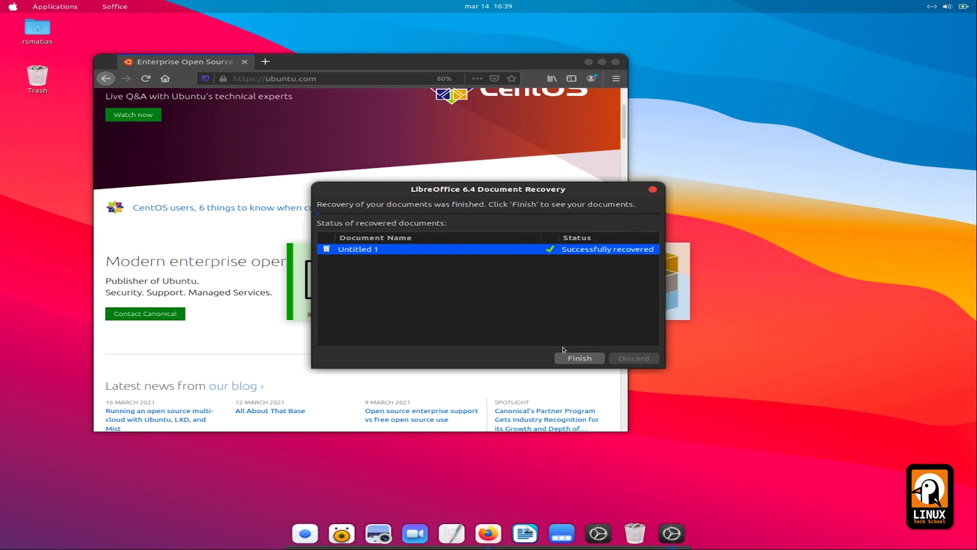
{"action": "left_click", "coordinate": [572, 359]}
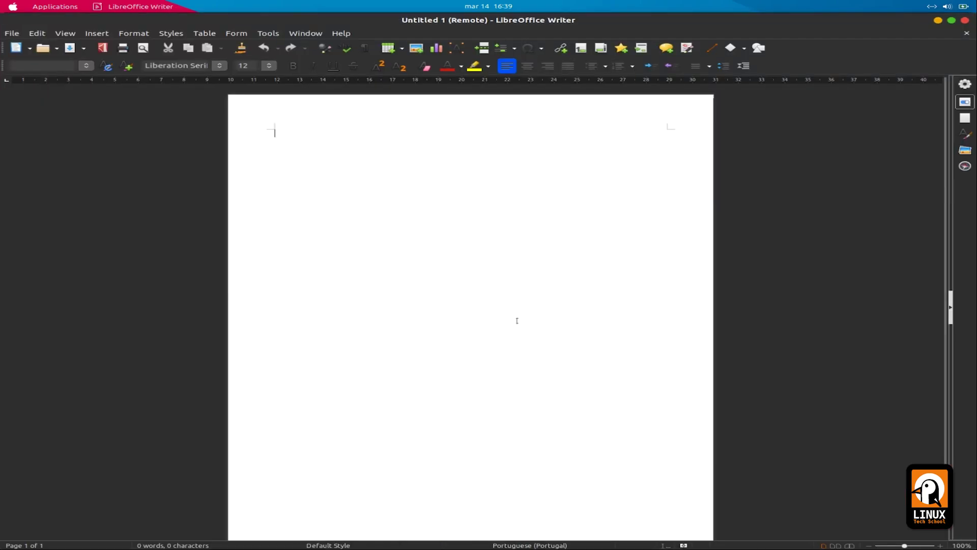
- Restore the Writer window from its maximized state, enlarge it to a usable size and place it beside the Firefox window
{"action": "left_click", "coordinate": [951, 19]}
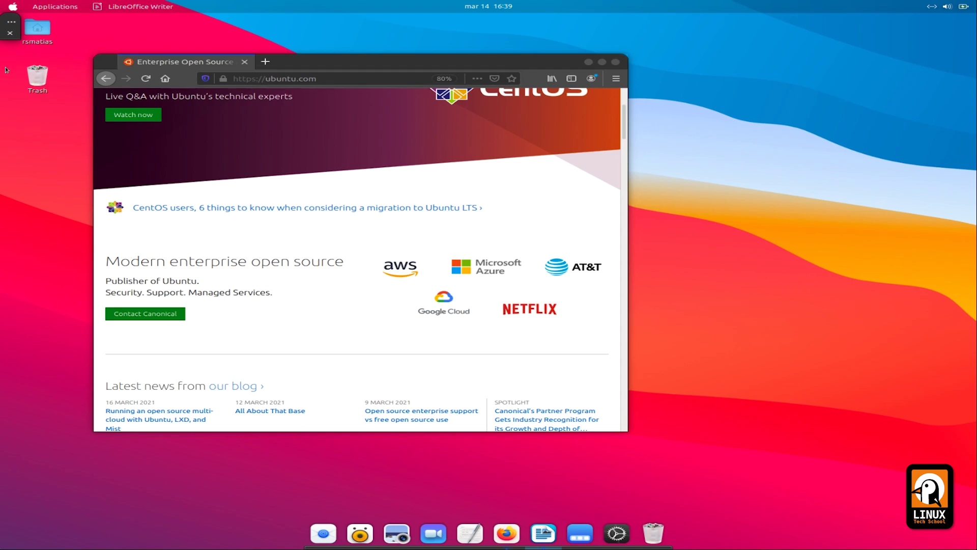
{"action": "left_click", "coordinate": [11, 23]}
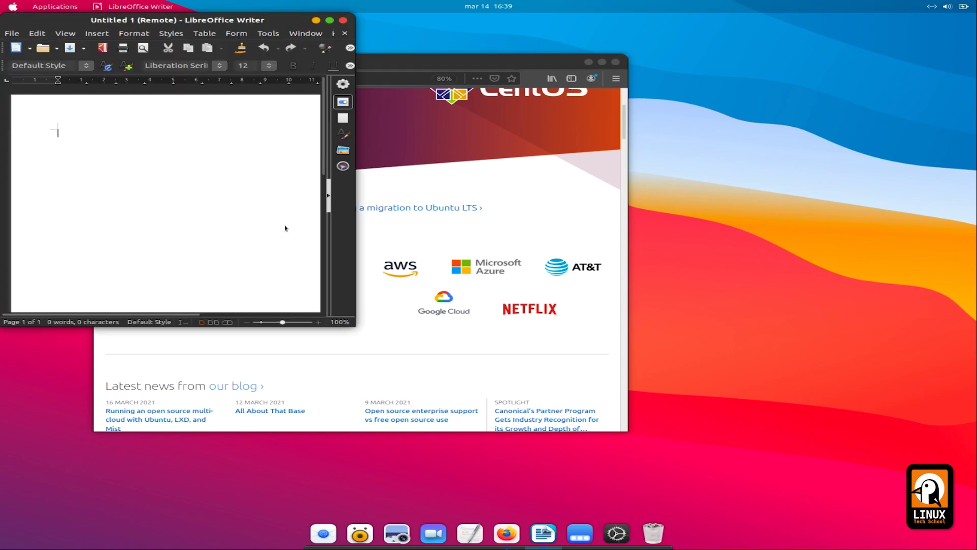
{"action": "left_click_drag", "start_coordinate": [69, 21], "coordinate": [616, 131]}
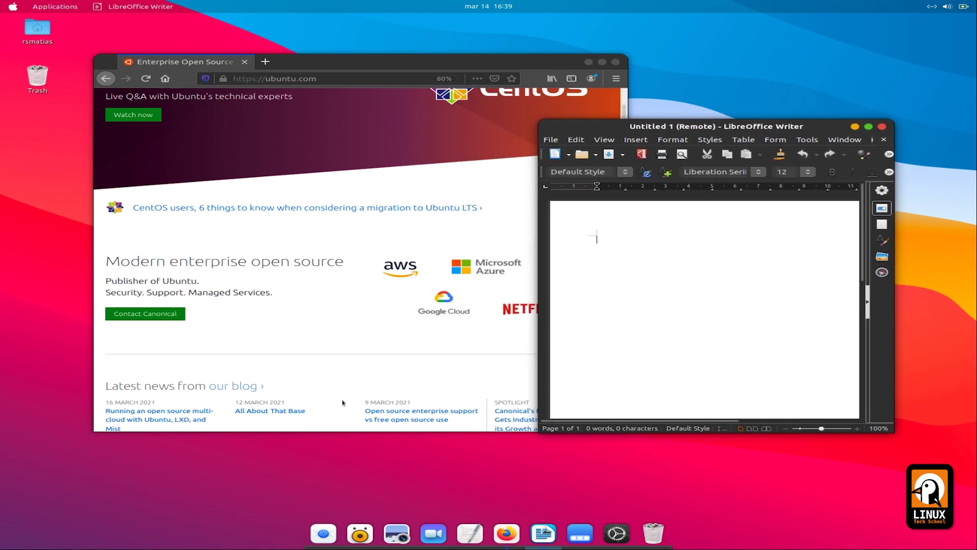
- Open Rhythmbox Music Player from the dock's Sound & Video applications and place its window over the lower part of Firefox
{"action": "left_click", "coordinate": [621, 536]}
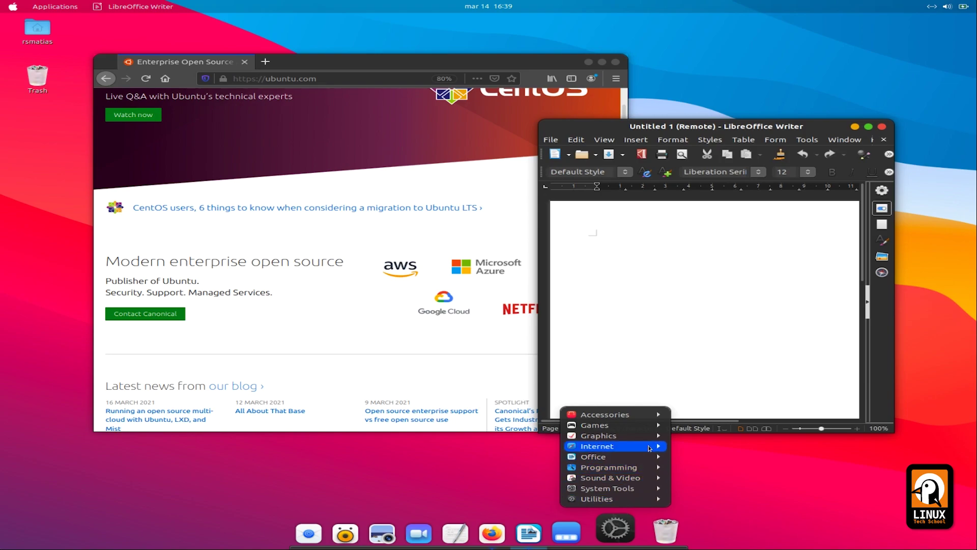
{"action": "mouse_move", "coordinate": [651, 441]}
{"action": "mouse_move", "coordinate": [647, 483]}
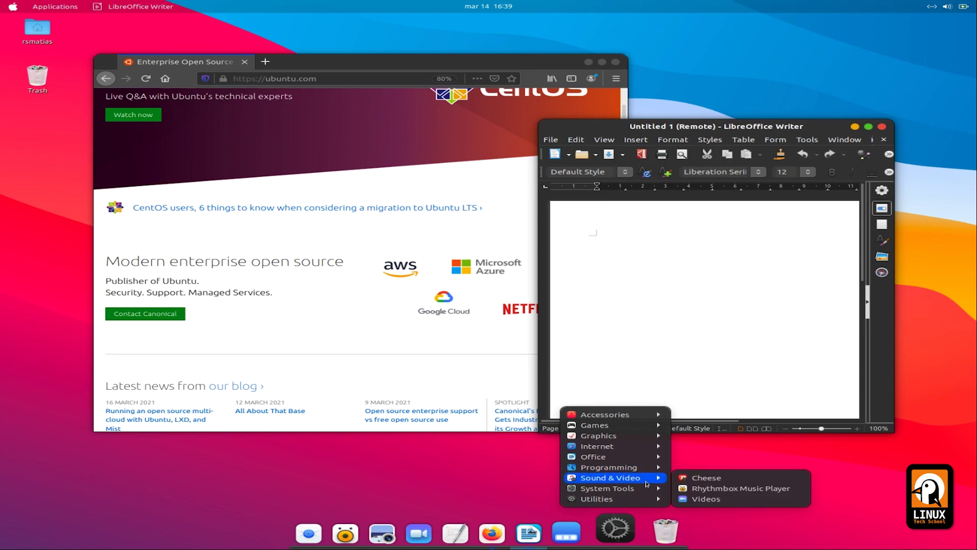
{"action": "left_click", "coordinate": [697, 489]}
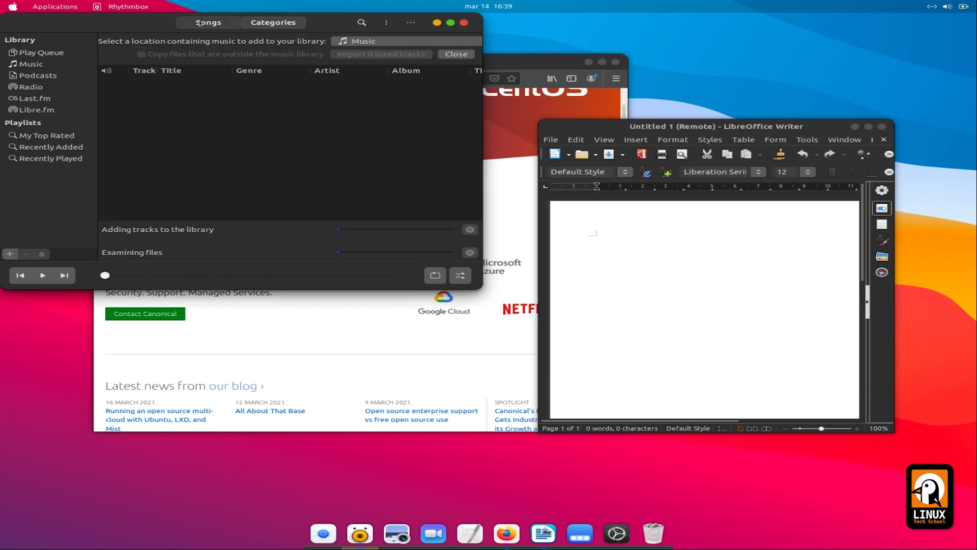
{"action": "left_click_drag", "start_coordinate": [163, 20], "coordinate": [216, 225]}
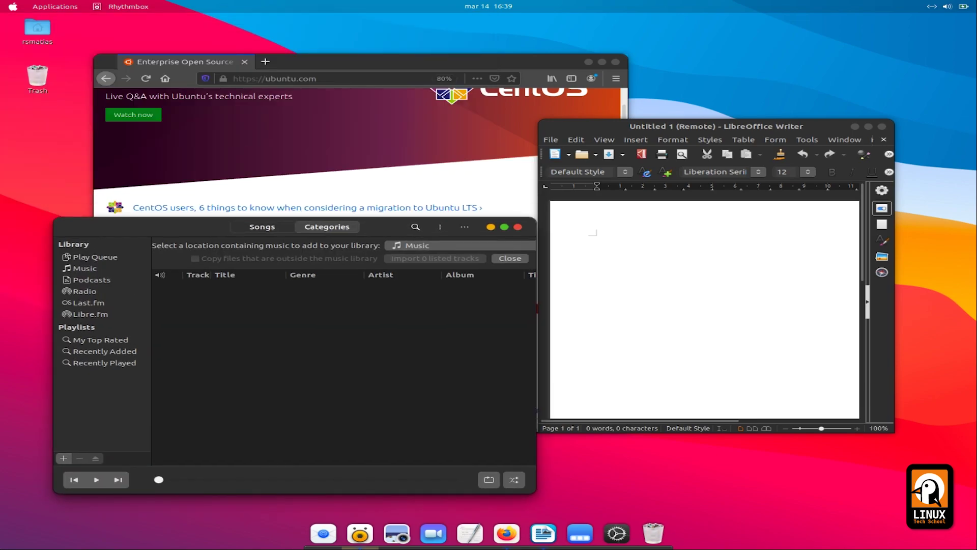